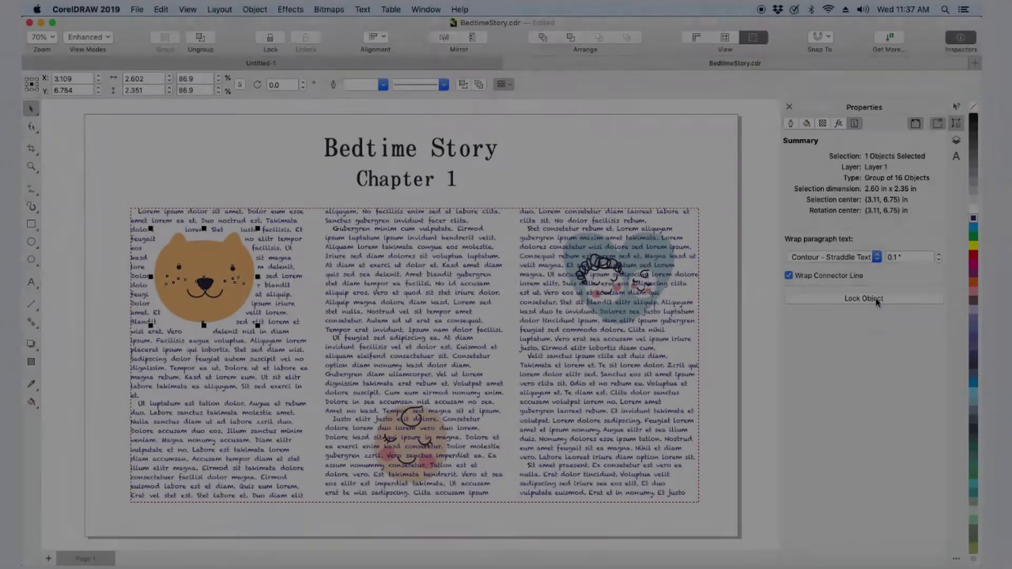
# Move the cat illustration down and right, and widen the story text frame to the left
pyautogui.moveTo(205, 281)
pyautogui.mouseDown()
pyautogui.moveTo(232, 314)
pyautogui.moveTo(222, 288)
pyautogui.mouseUp()
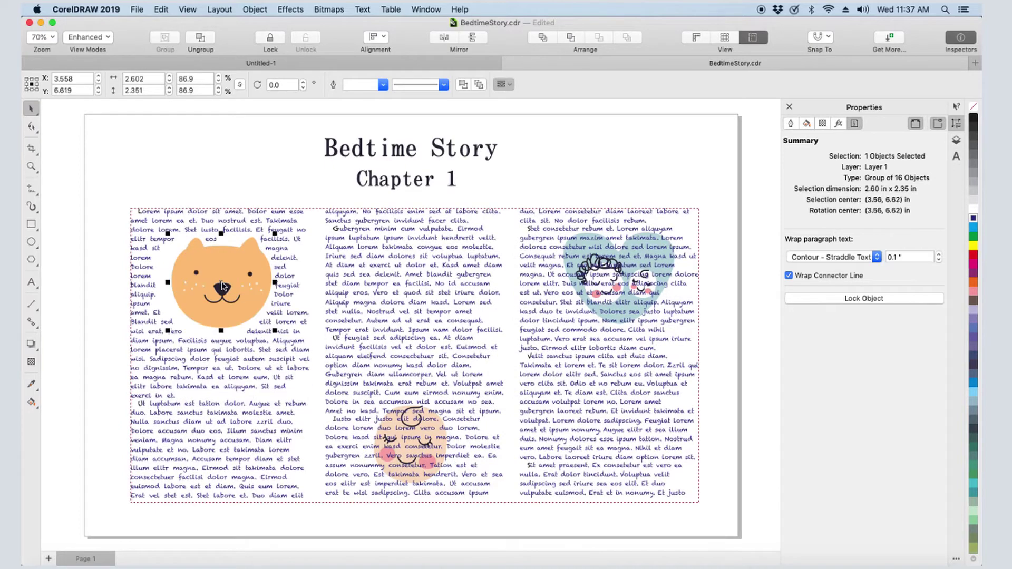
pyautogui.click(149, 322)
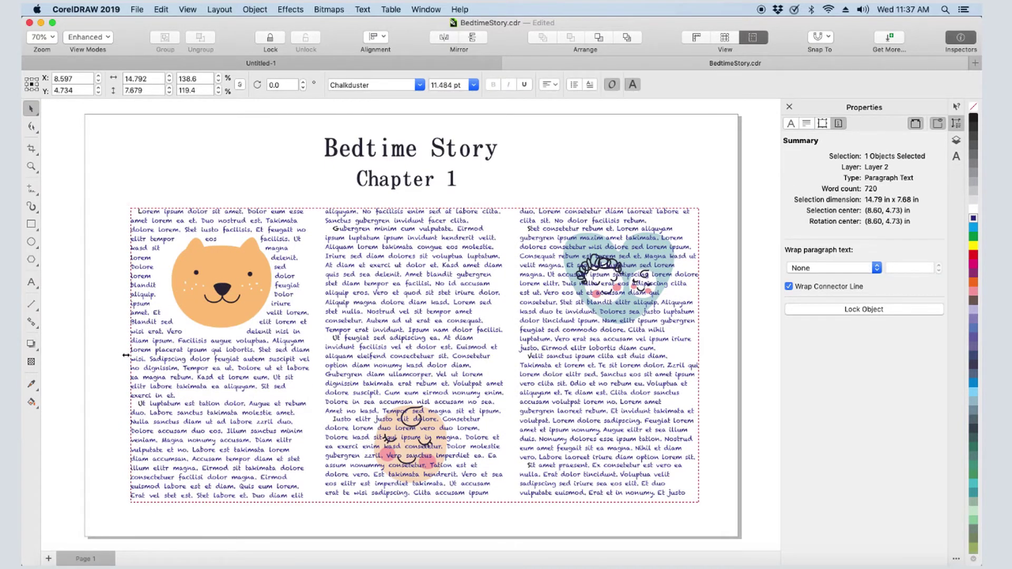
pyautogui.moveTo(130, 354)
pyautogui.mouseDown()
pyautogui.moveTo(100, 353)
pyautogui.moveTo(127, 354)
pyautogui.mouseUp()
# Set Contour - Straddle Text wrapping on the girl and boy drawings
pyautogui.click(457, 396)
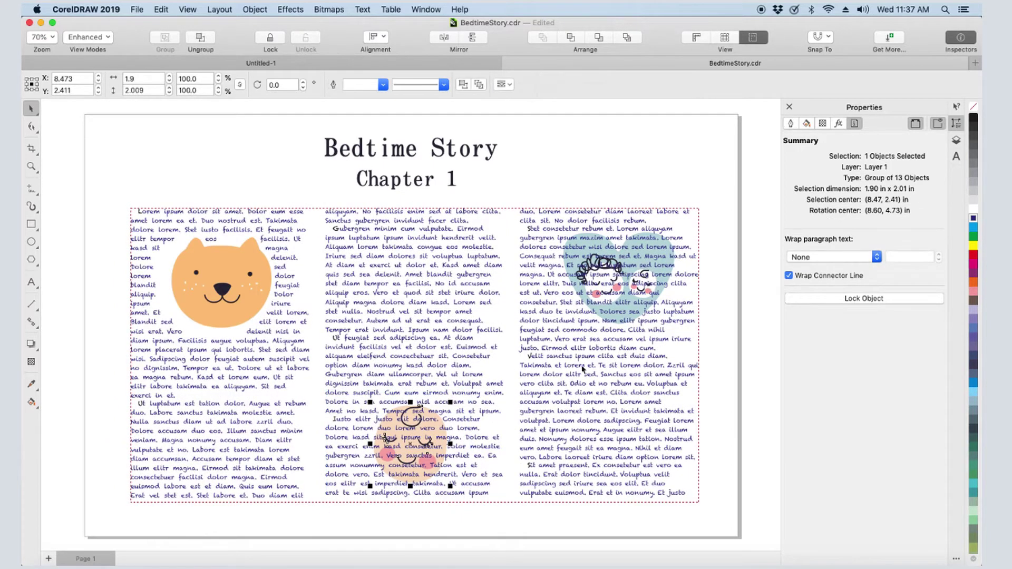
pyautogui.click(874, 258)
pyautogui.click(825, 289)
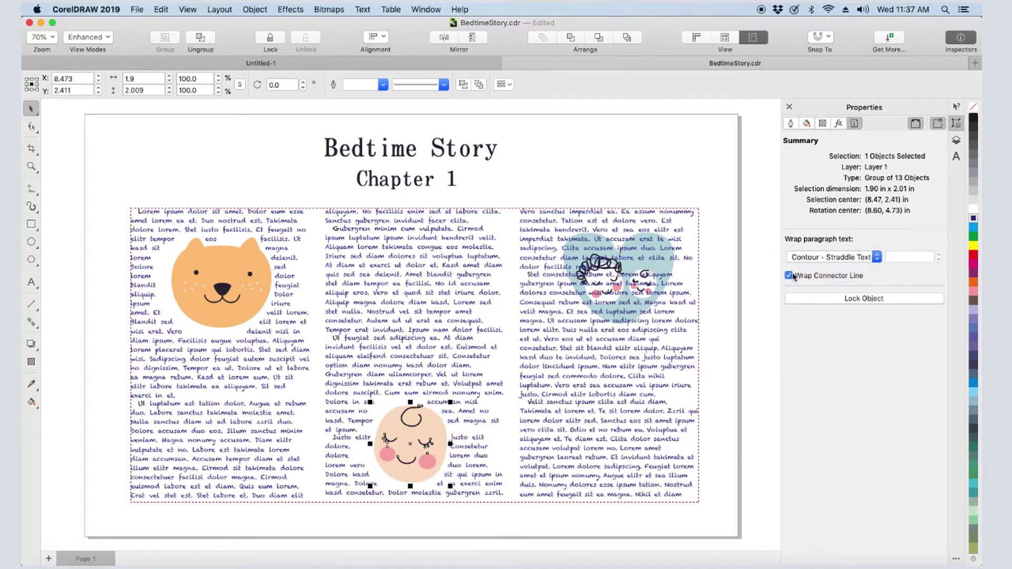
pyautogui.click(585, 271)
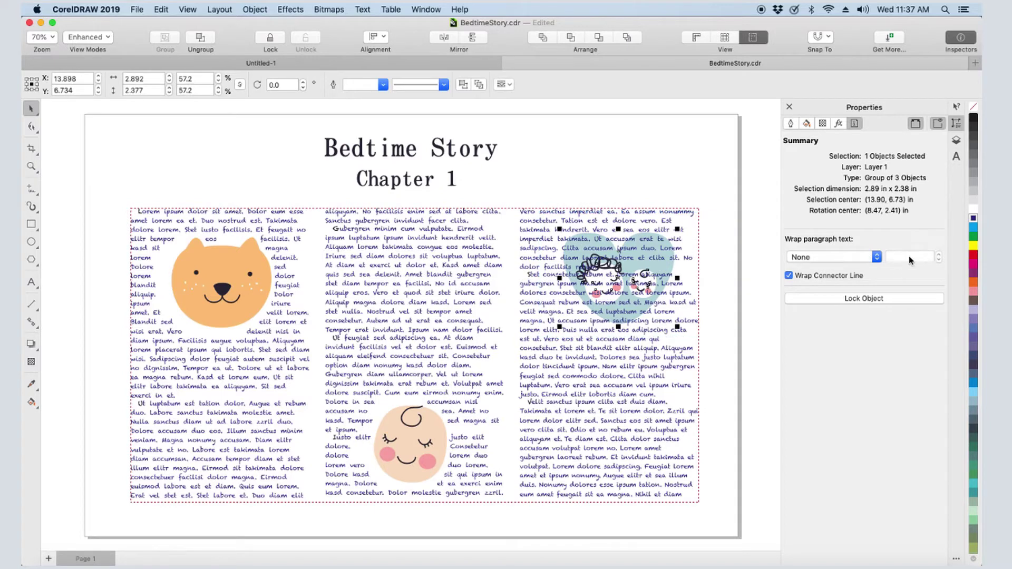
pyautogui.click(877, 258)
pyautogui.click(859, 288)
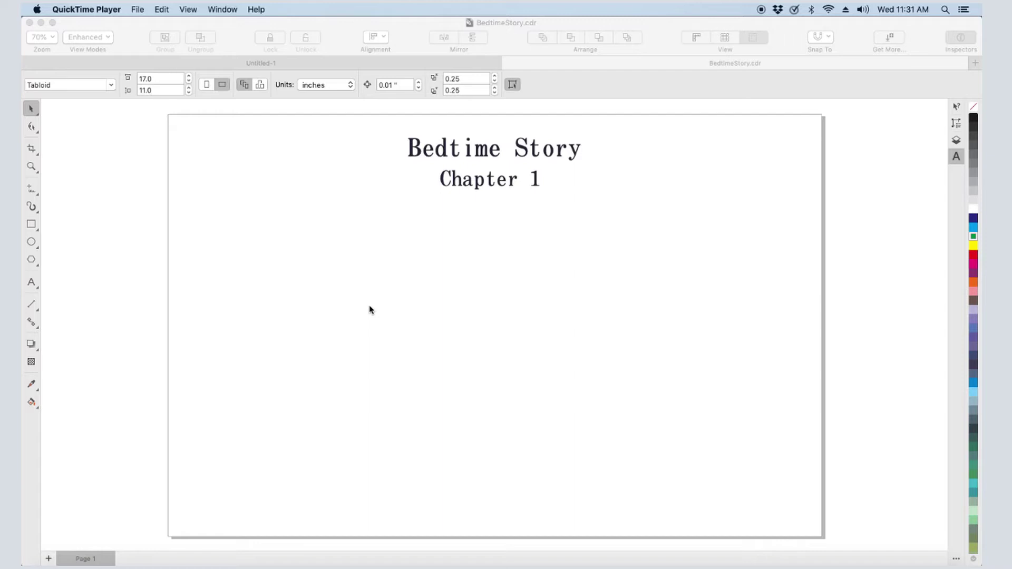
# Draw a paragraph text frame with F8 below the Chapter 1 heading
pyautogui.click(251, 170)
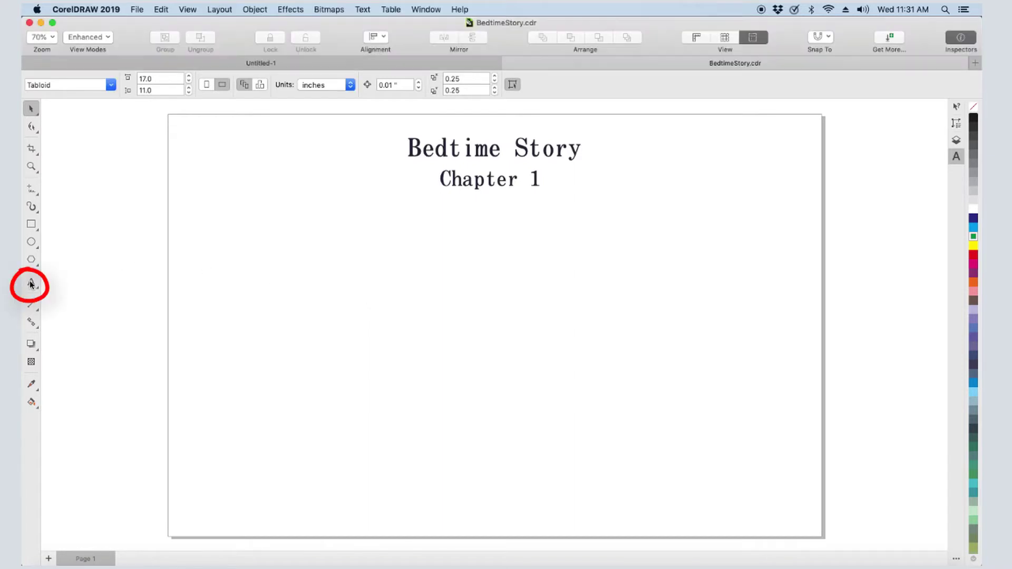
pyautogui.press('F8')
pyautogui.moveTo(290, 228)
pyautogui.mouseDown()
pyautogui.moveTo(506, 418)
pyautogui.moveTo(671, 453)
pyautogui.moveTo(716, 474)
pyautogui.moveTo(701, 474)
pyautogui.mouseUp()
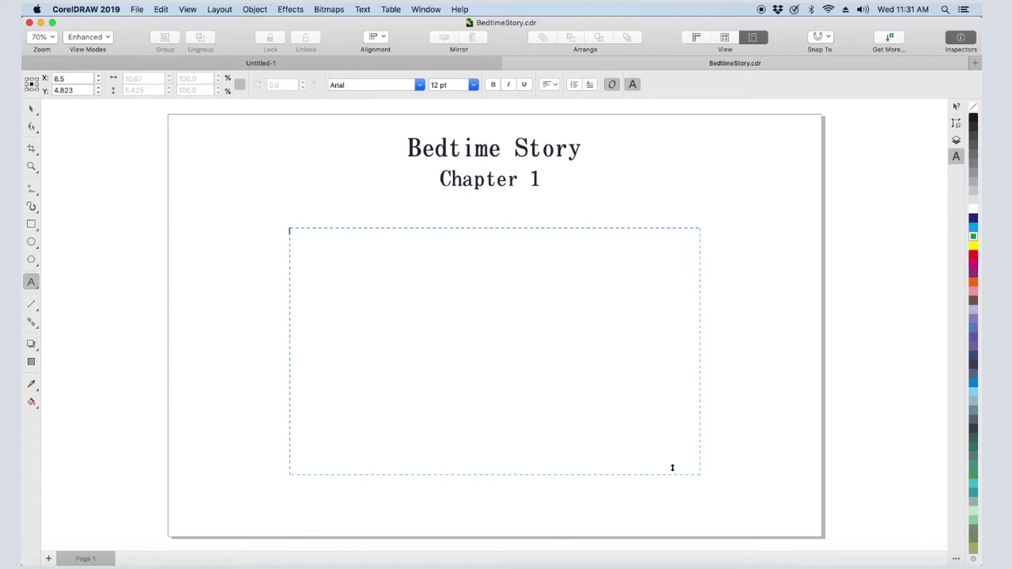
# Fill the new frame with lorem ipsum placeholder text
pyautogui.click(31, 109)
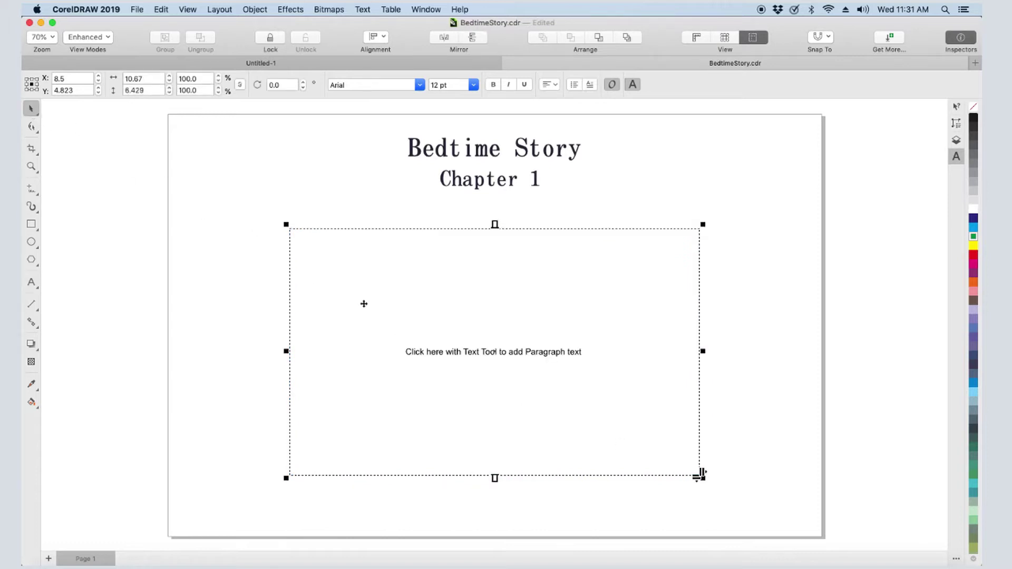
pyautogui.rightClick(420, 347)
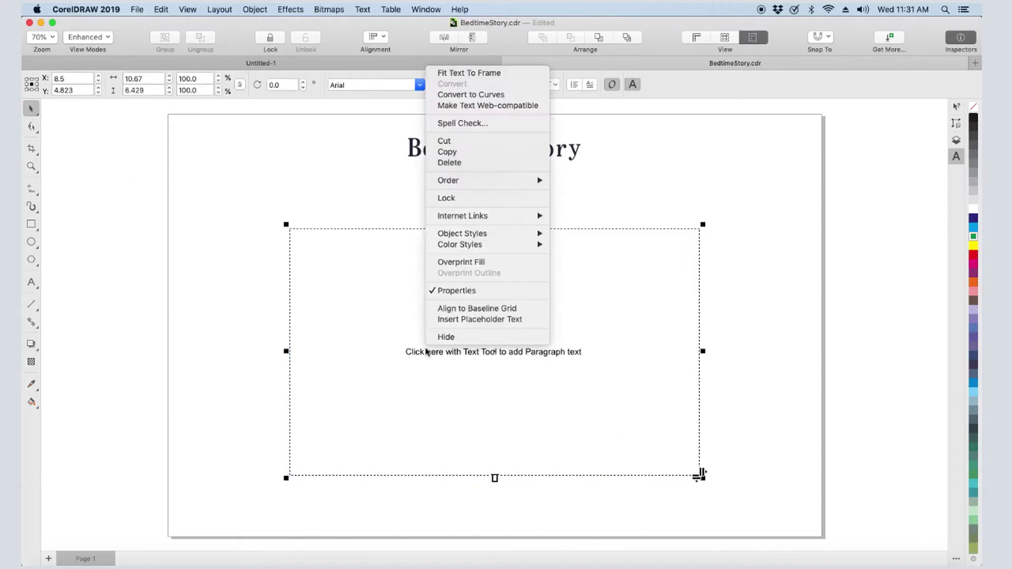
pyautogui.click(463, 319)
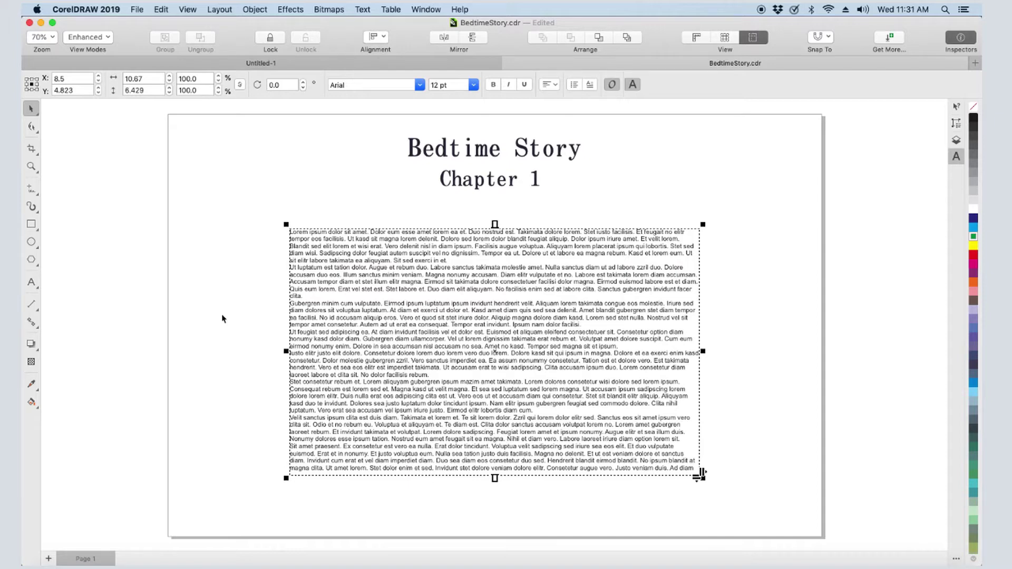
# Set the placeholder text to Chalkduster, 14 pt, dark blue
pyautogui.click(420, 84)
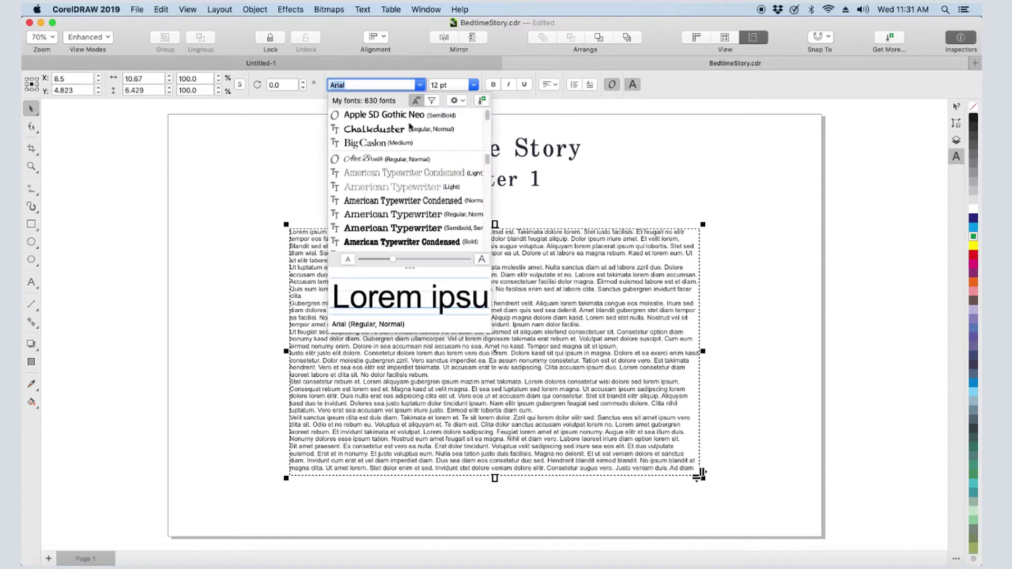
pyautogui.click(382, 188)
pyautogui.click(473, 85)
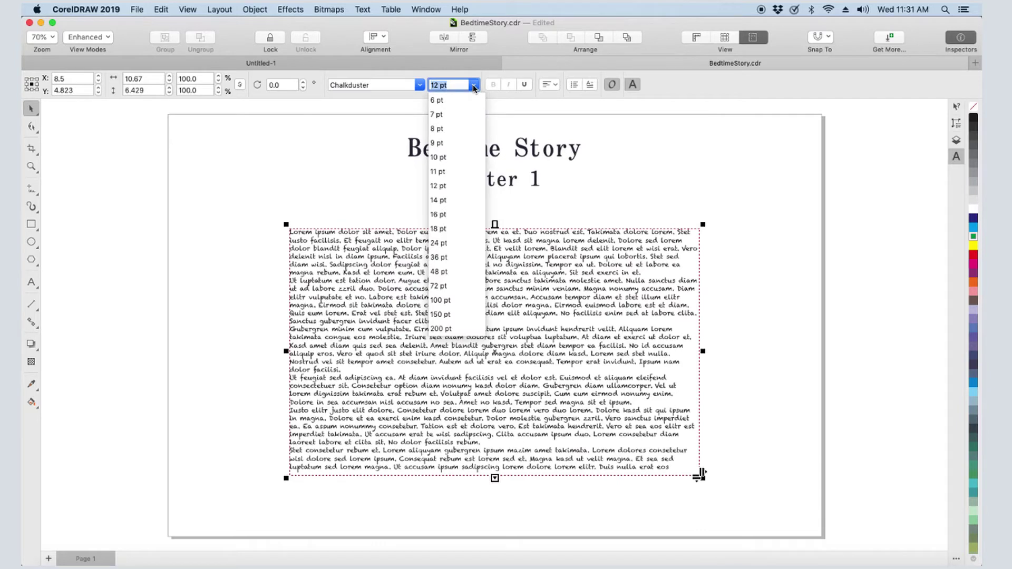
pyautogui.click(445, 200)
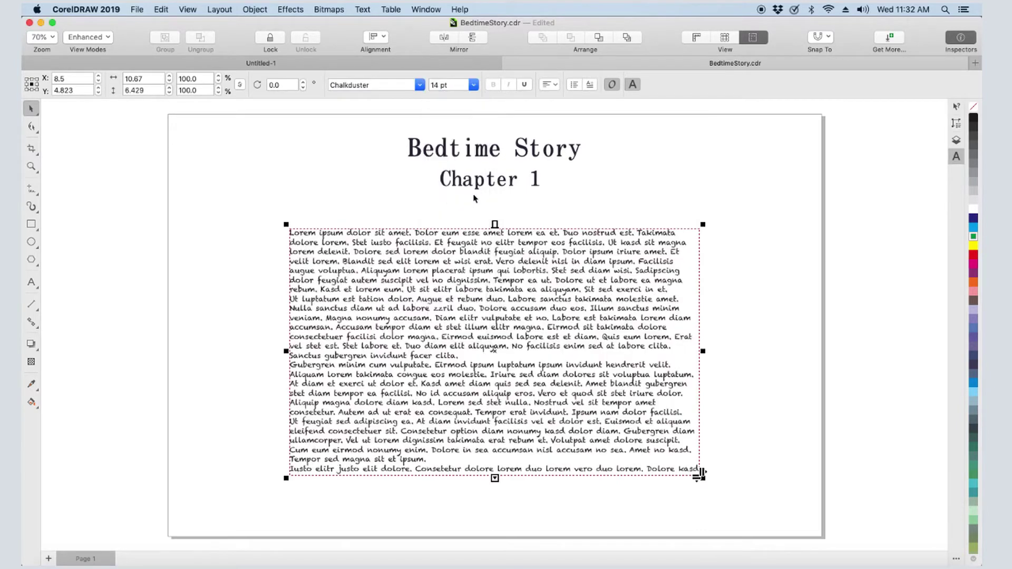
pyautogui.click(973, 218)
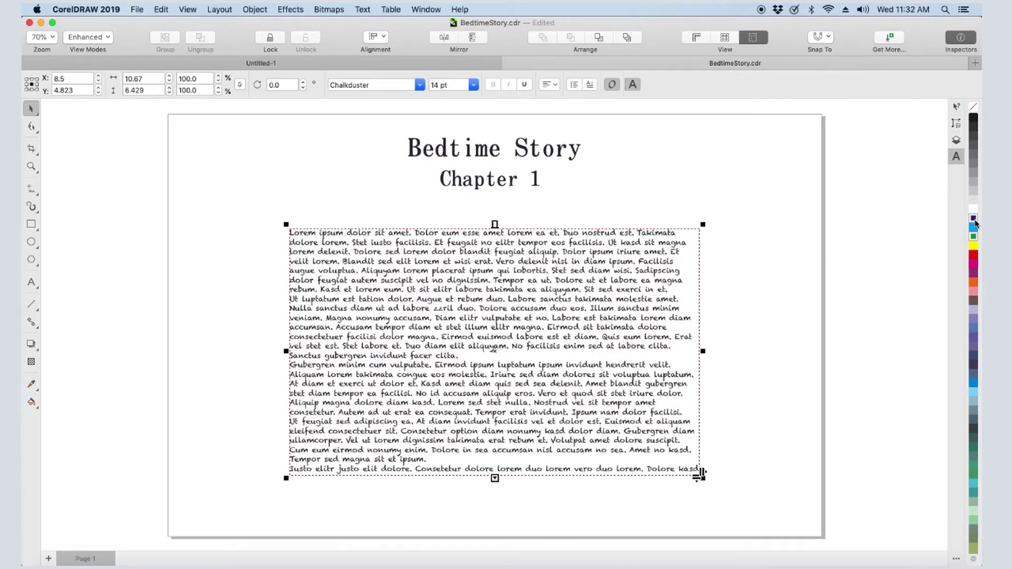
# Try bullets and drop caps, remove them again, and widen the frame slightly right
pyautogui.click(574, 85)
pyautogui.click(574, 85)
pyautogui.click(589, 85)
pyautogui.click(589, 86)
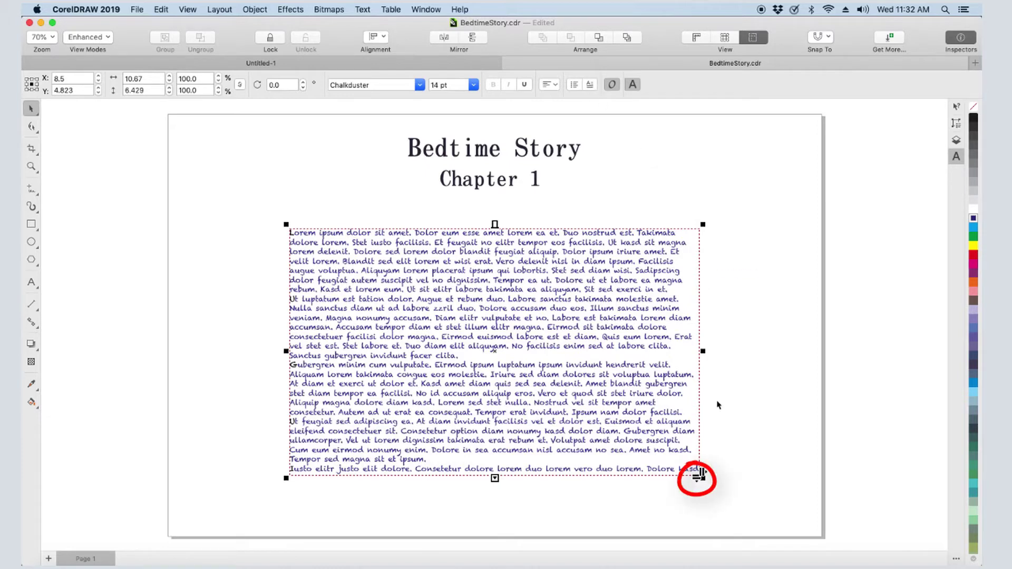
pyautogui.moveTo(701, 476); pyautogui.dragTo(725, 477)
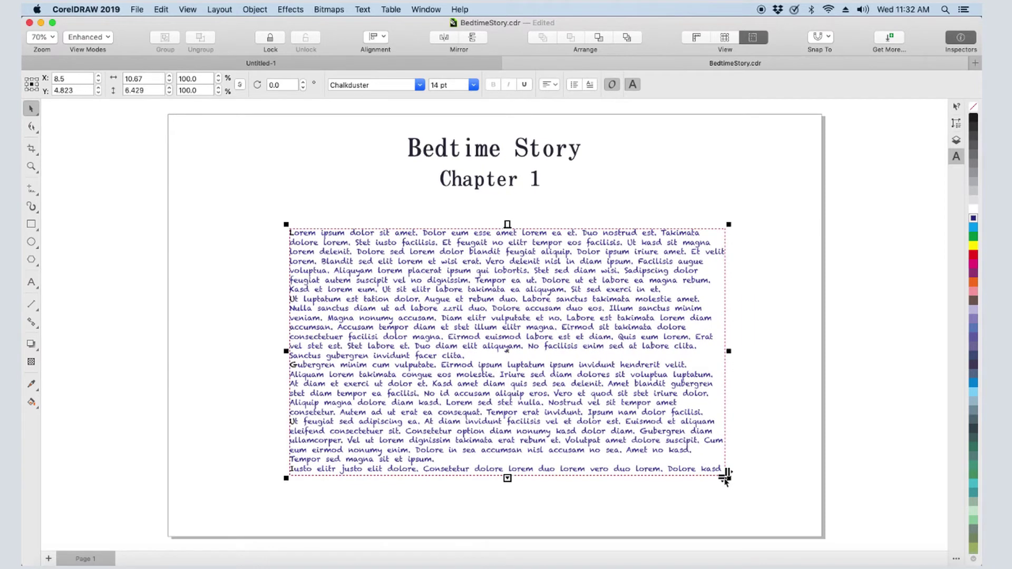
pyautogui.doubleClick(720, 475)
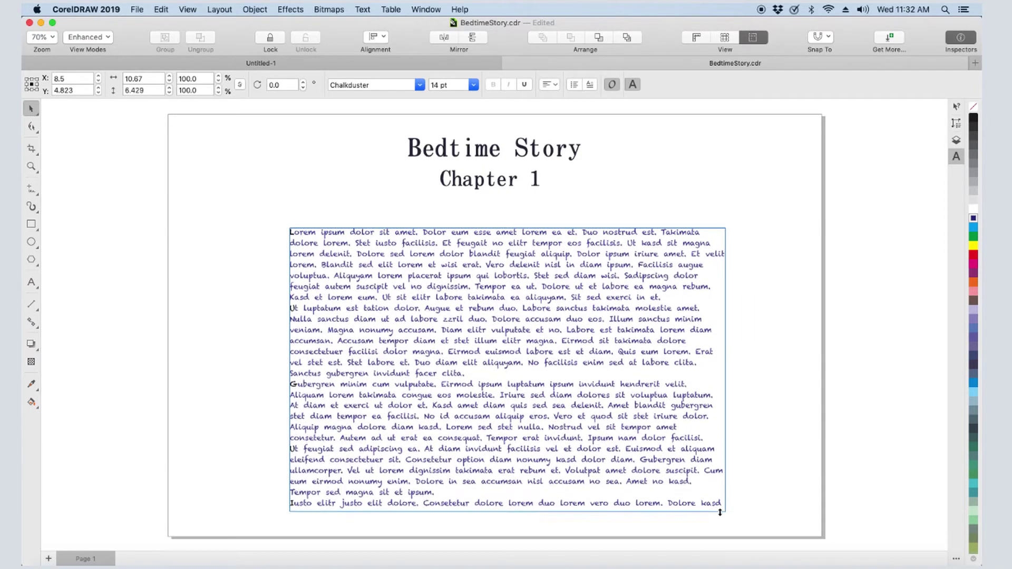
pyautogui.press('Escape')
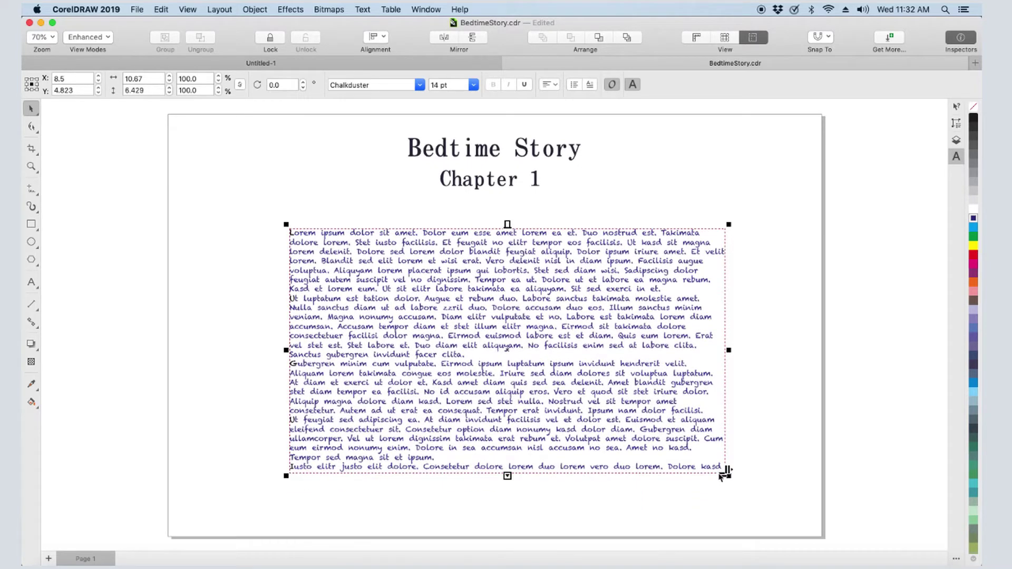
# In the Text inspector, raise line spacing to about 119% and set a 0.2-inch first-line indent
pyautogui.click(956, 160)
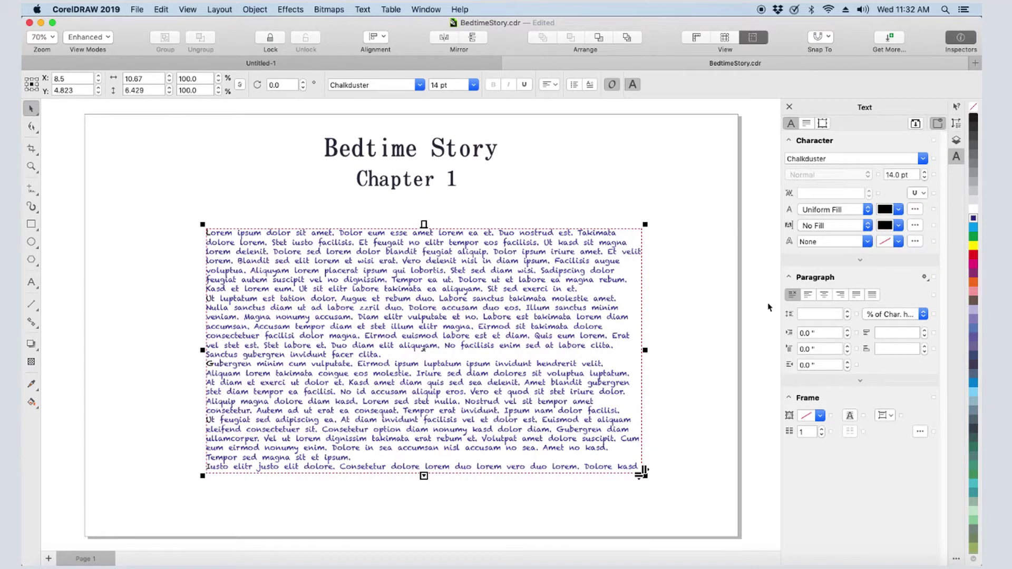
pyautogui.click(847, 312)
pyautogui.click(848, 313)
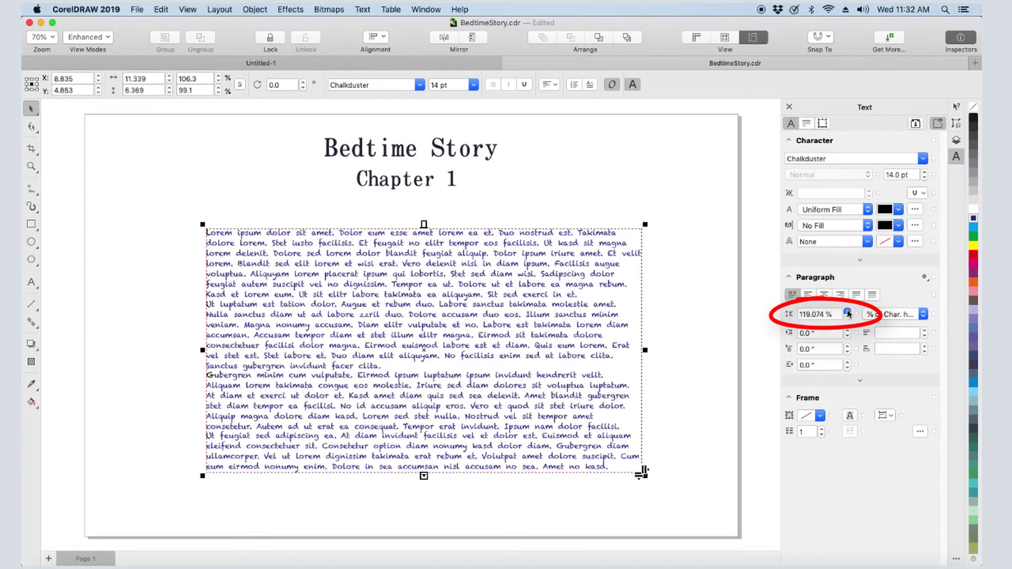
pyautogui.click(828, 347)
pyautogui.doubleClick(828, 348)
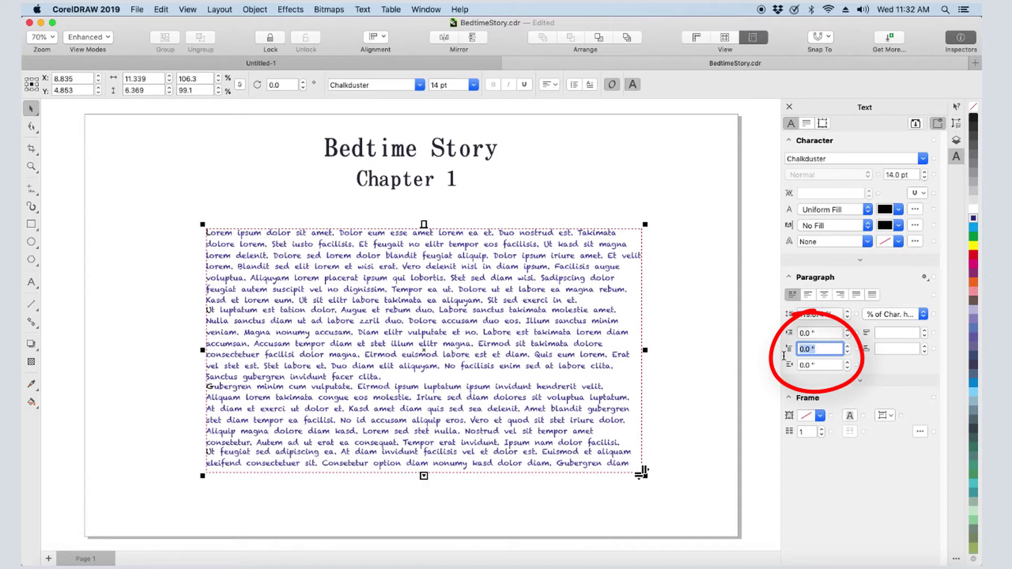
pyautogui.write('0.2')
pyautogui.press('Return')
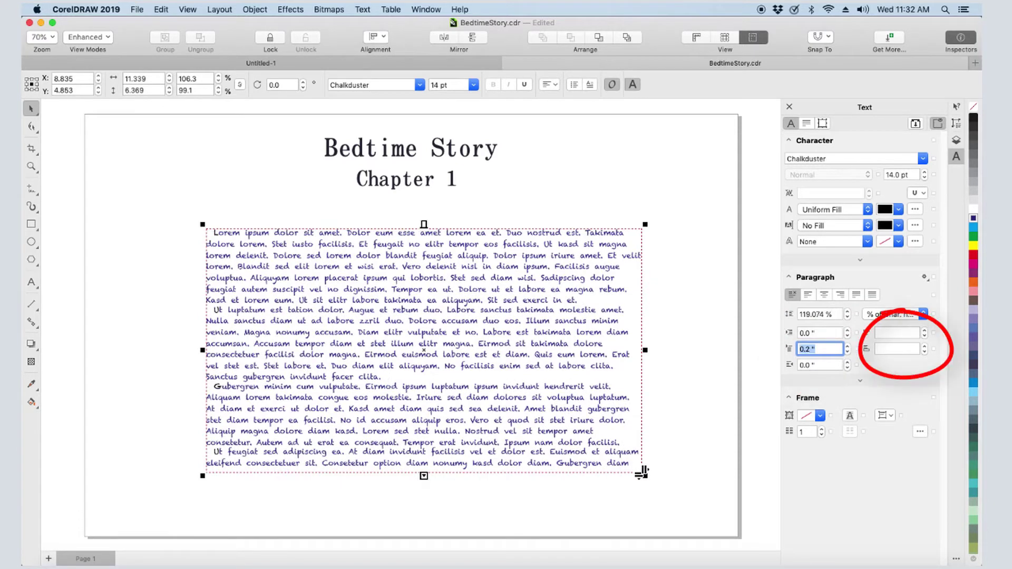
pyautogui.click(859, 381)
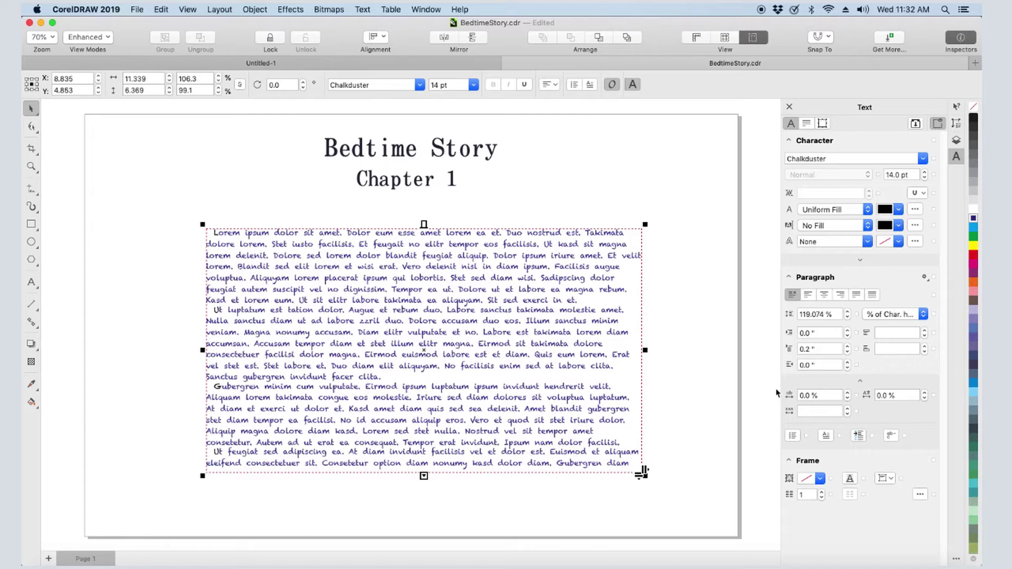
# Stretch the frame across the page under the heading and fit the text to it, giving 11.484 pt
pyautogui.moveTo(645, 350); pyautogui.dragTo(702, 350)
pyautogui.moveTo(202, 476); pyautogui.dragTo(142, 505)
pyautogui.moveTo(142, 365); pyautogui.dragTo(130, 365)
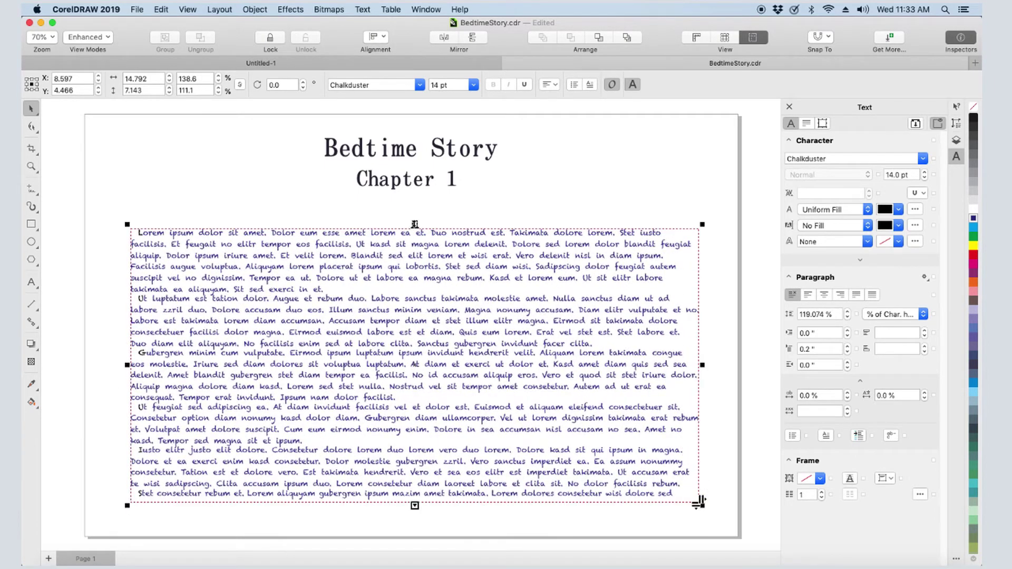
pyautogui.moveTo(414, 225); pyautogui.dragTo(411, 203)
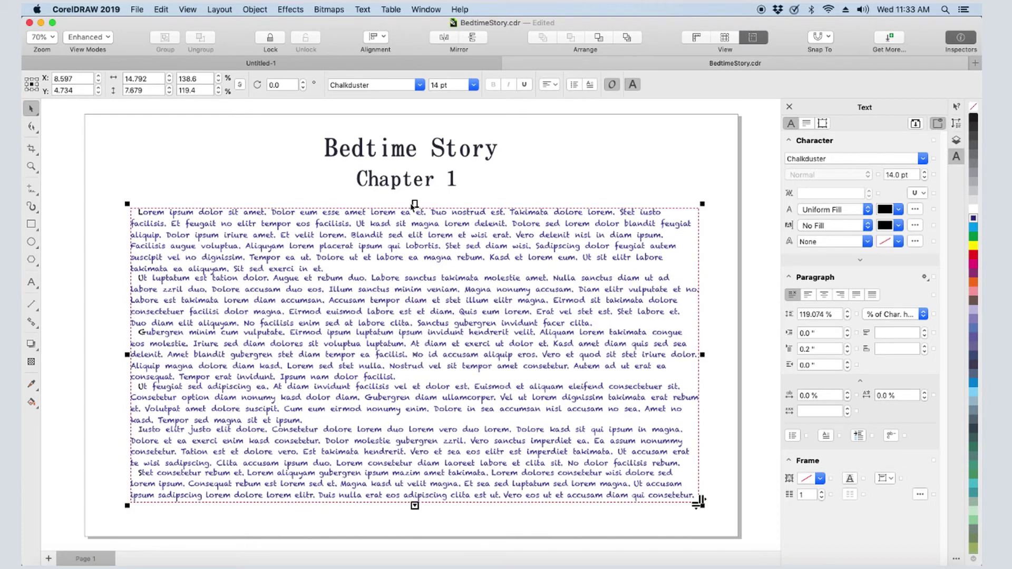
pyautogui.rightClick(416, 243)
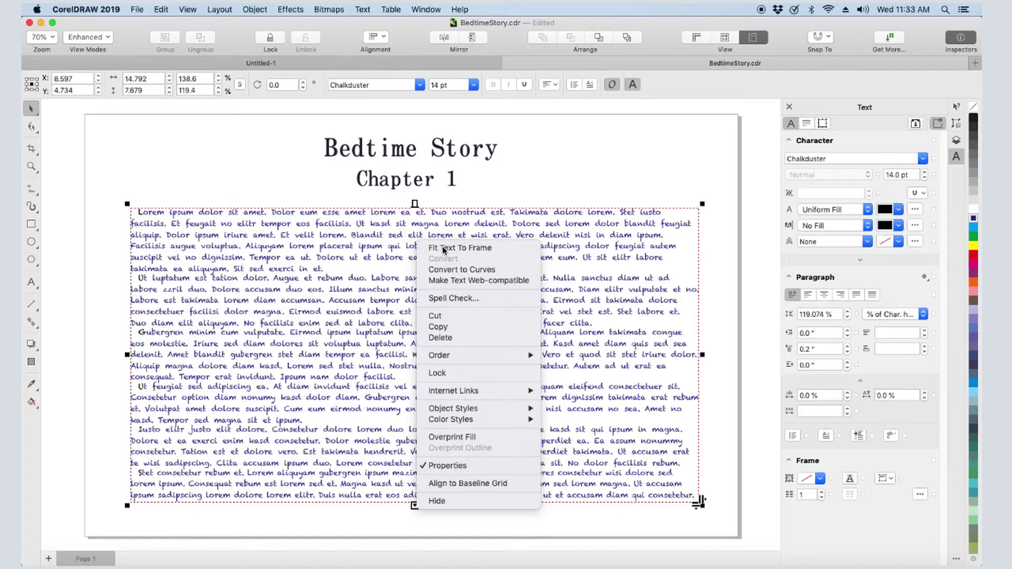
pyautogui.click(441, 245)
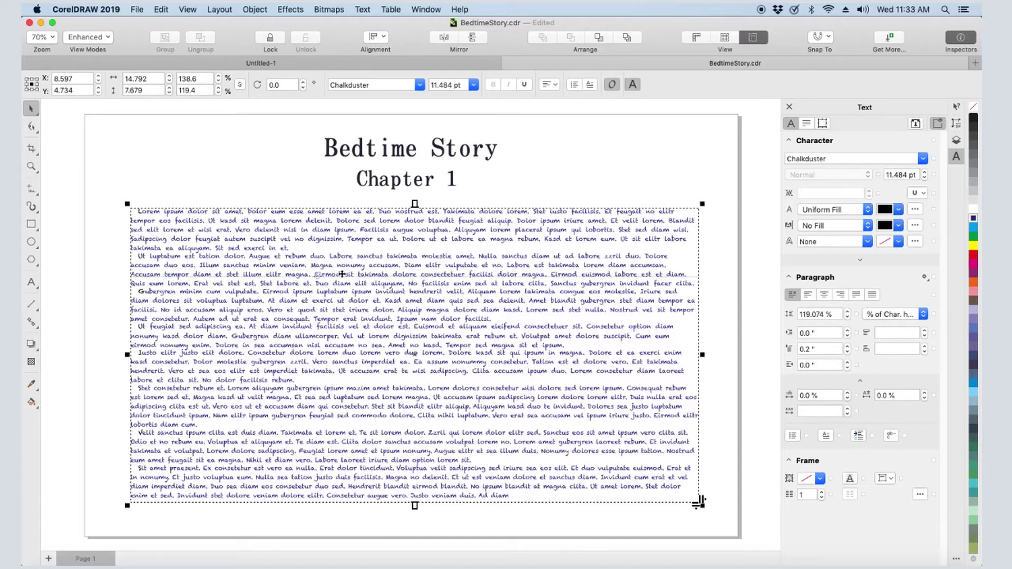
# Split the story into three equal-width columns separated by 0.4-inch gutters
pyautogui.click(822, 493)
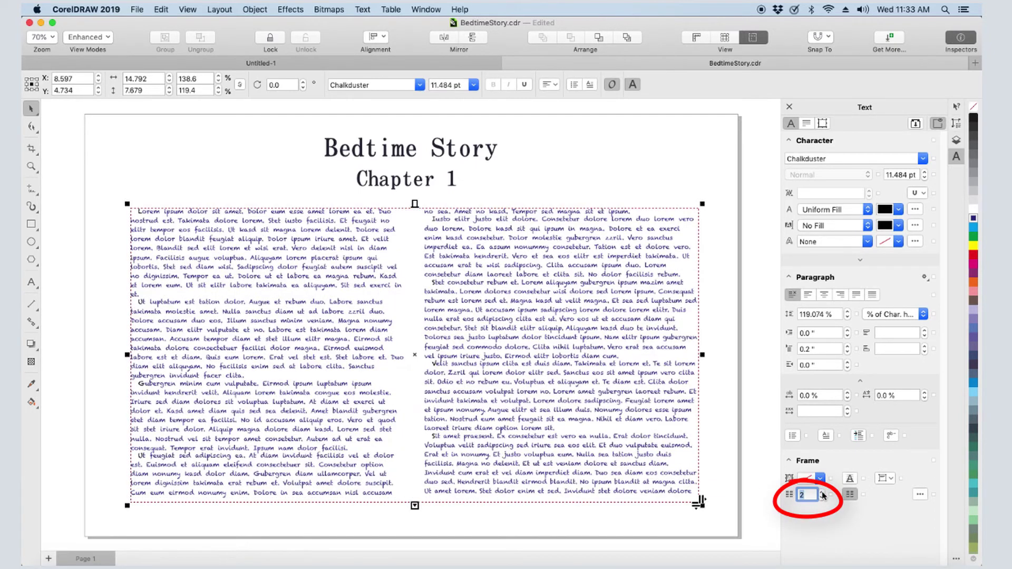
pyautogui.click(822, 493)
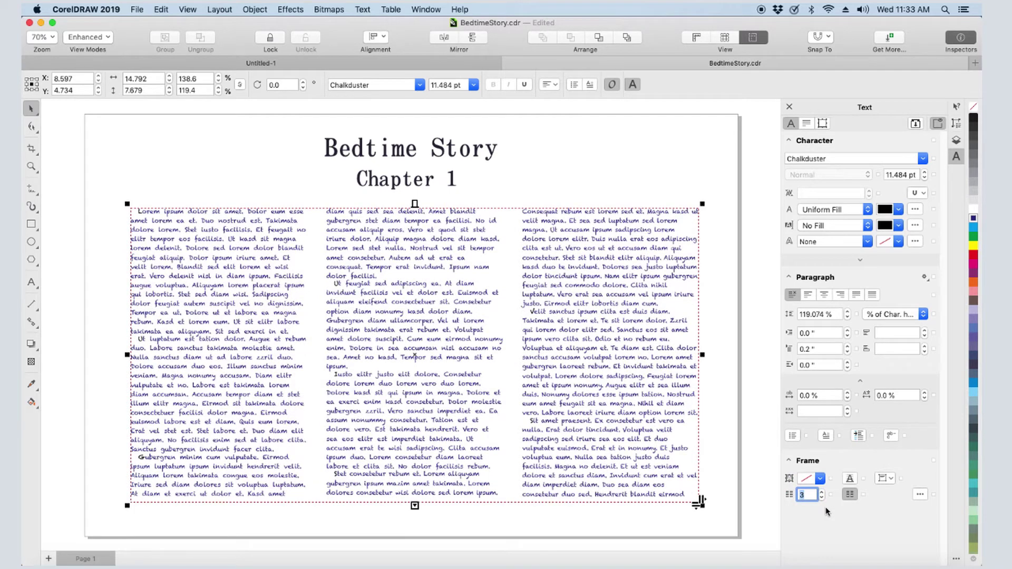
pyautogui.click(919, 495)
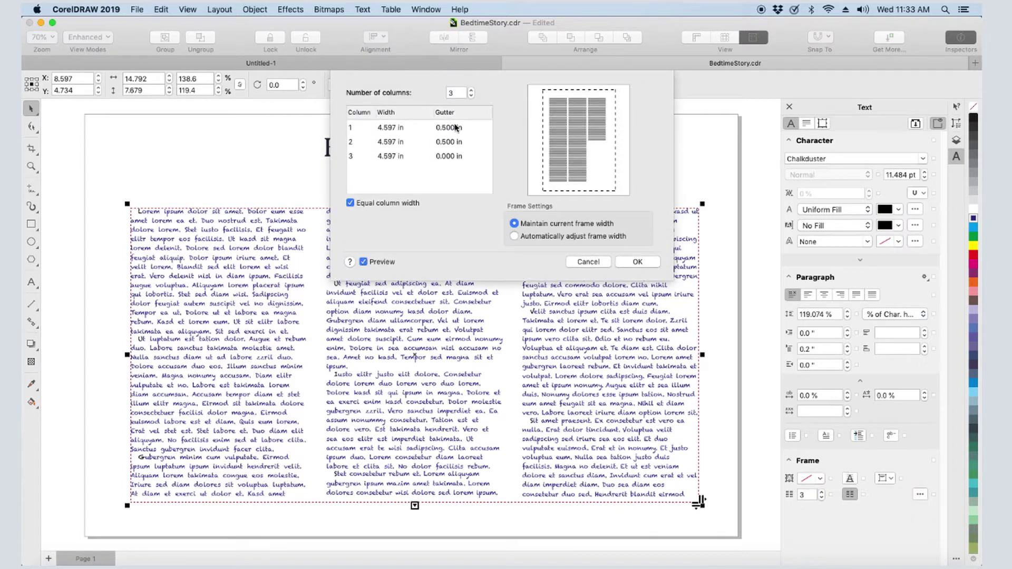
pyautogui.click(456, 129)
pyautogui.click(455, 132)
pyautogui.write('0.4')
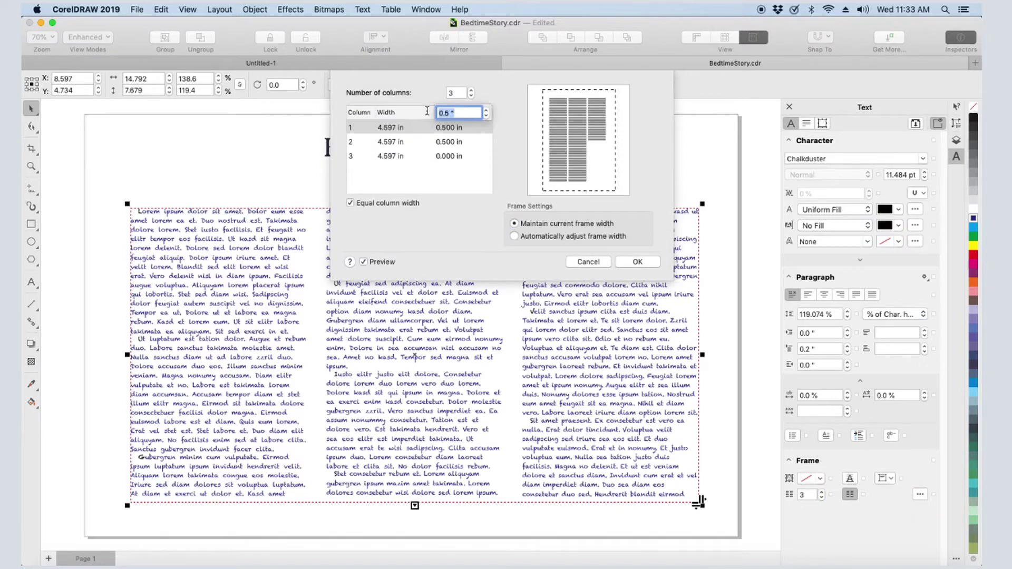
pyautogui.click(632, 262)
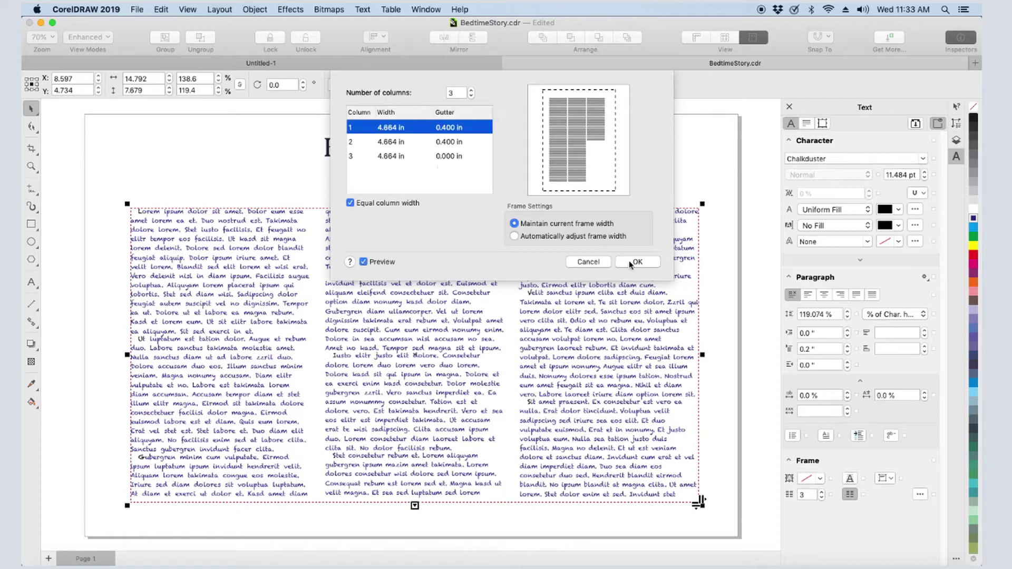
pyautogui.click(633, 262)
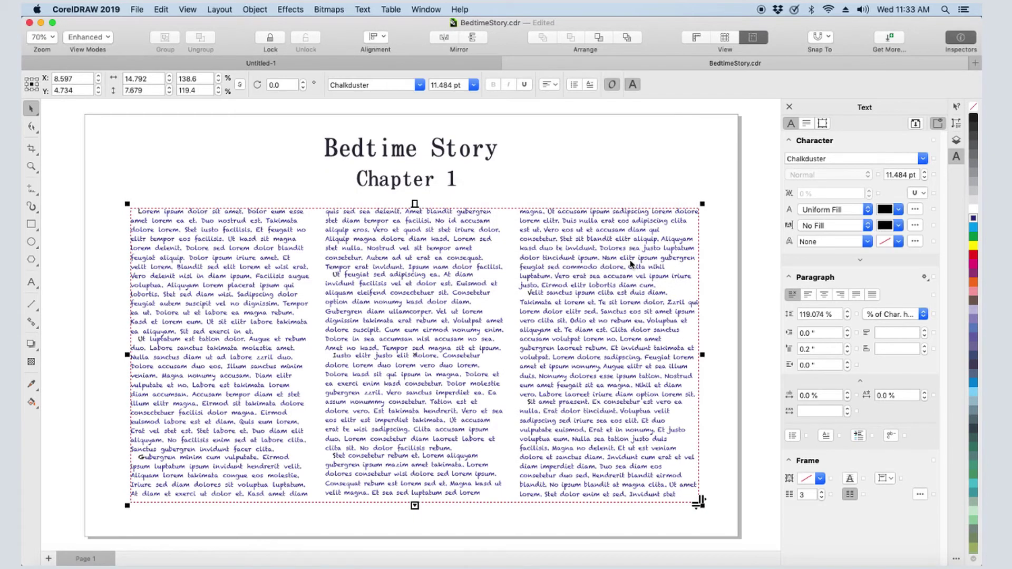
# Make the illustration layer visible and select the cat illustration
pyautogui.click(957, 141)
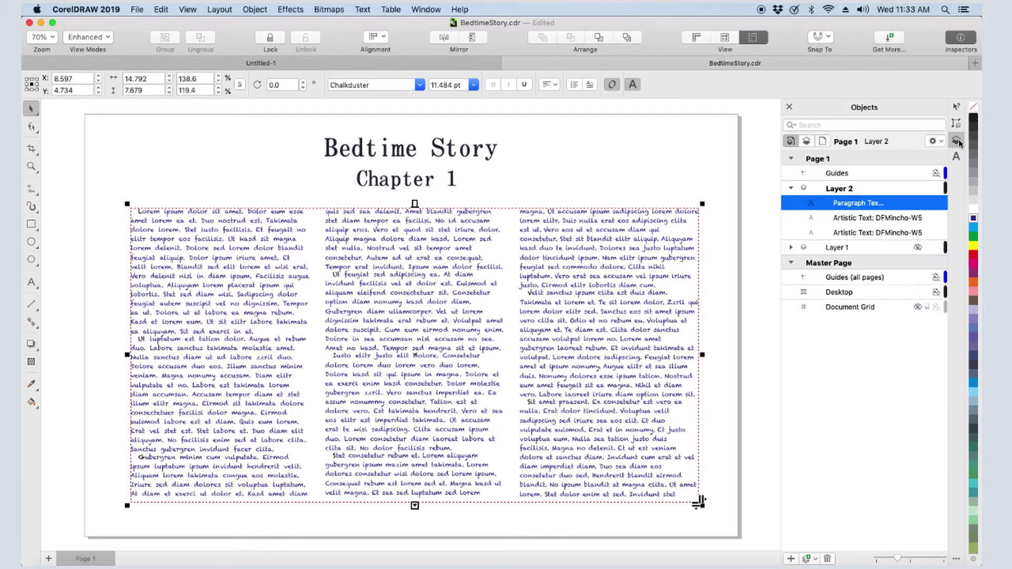
pyautogui.click(918, 248)
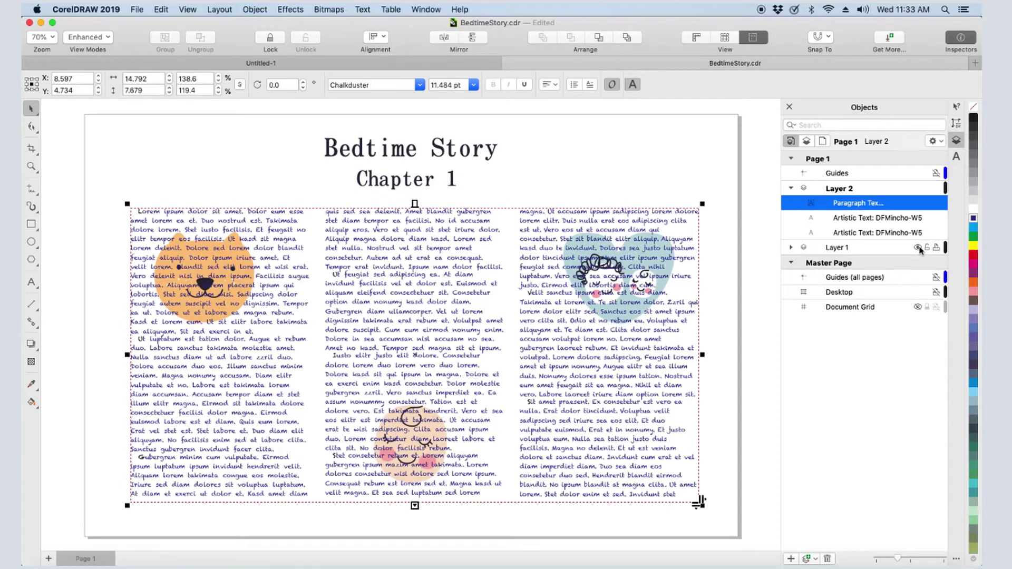
pyautogui.click(761, 10)
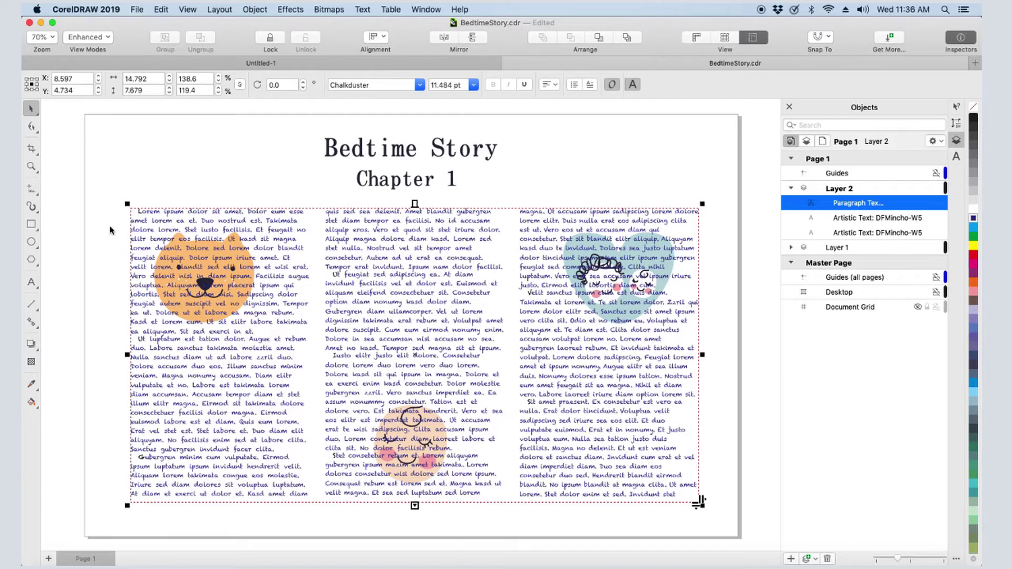
pyautogui.moveTo(109, 225); pyautogui.dragTo(269, 348)
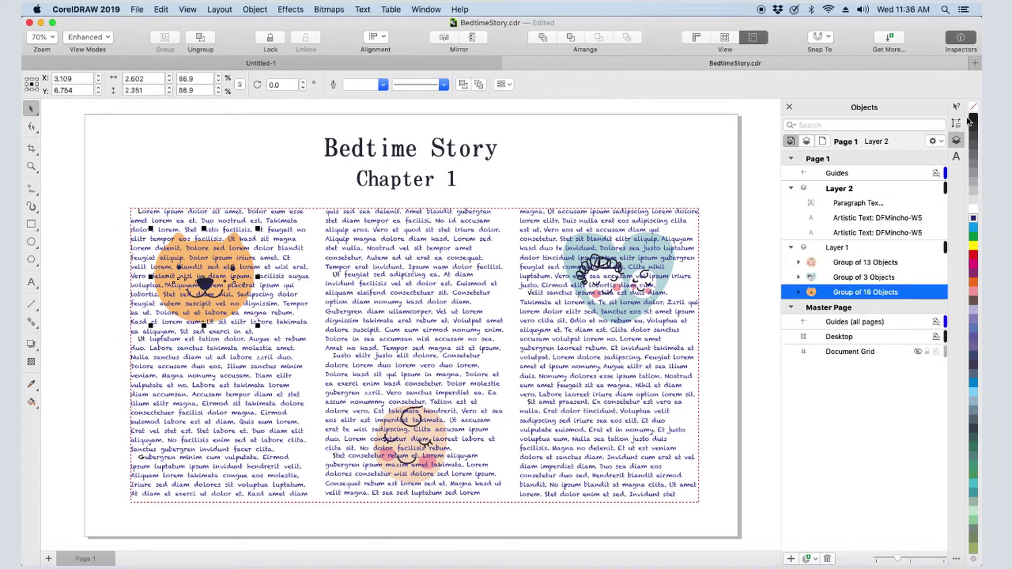
# Try several wrap options, then set the cat to Contour - Straddle Text
pyautogui.click(954, 138)
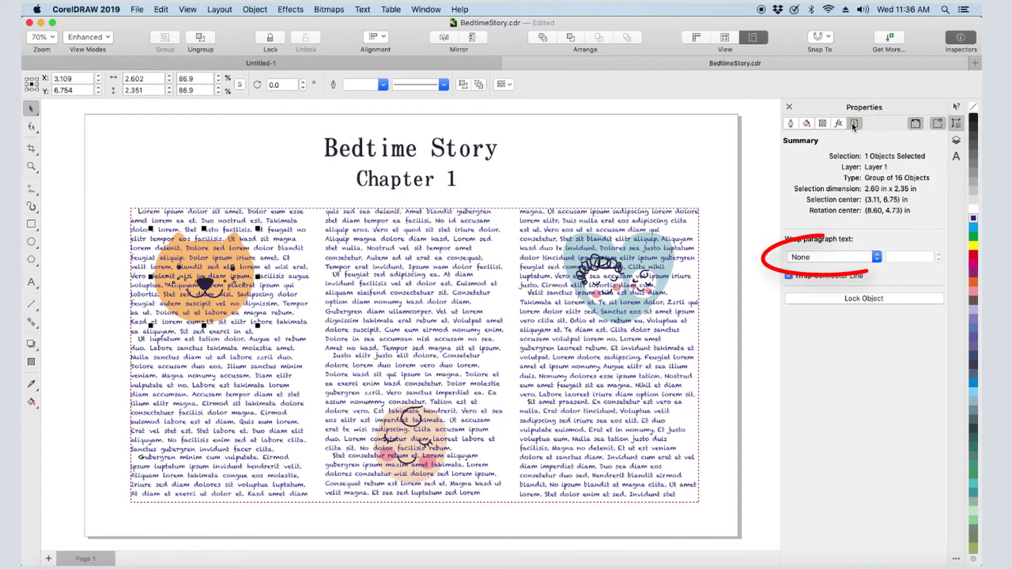
pyautogui.click(867, 258)
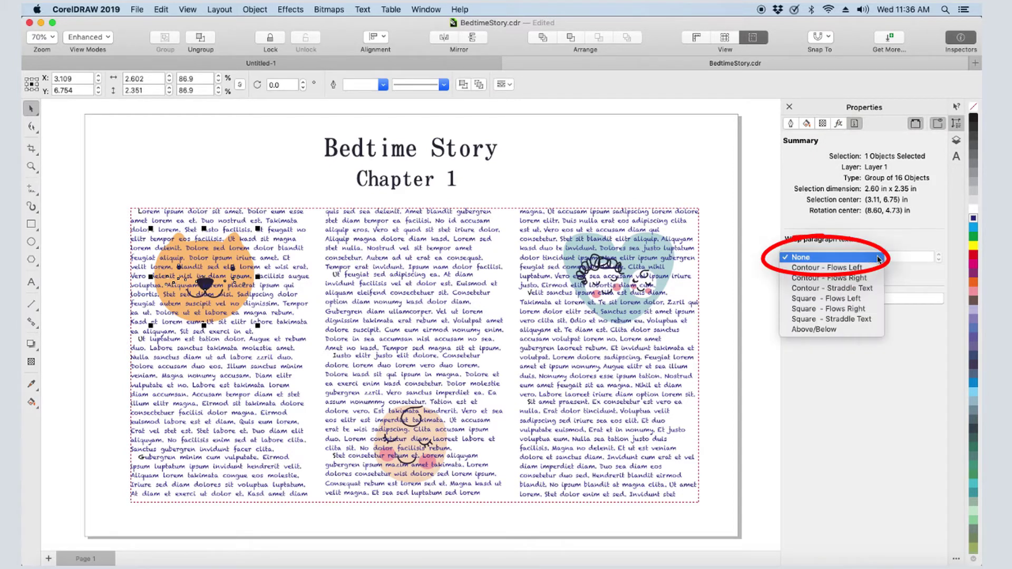
pyautogui.click(873, 267)
pyautogui.click(875, 257)
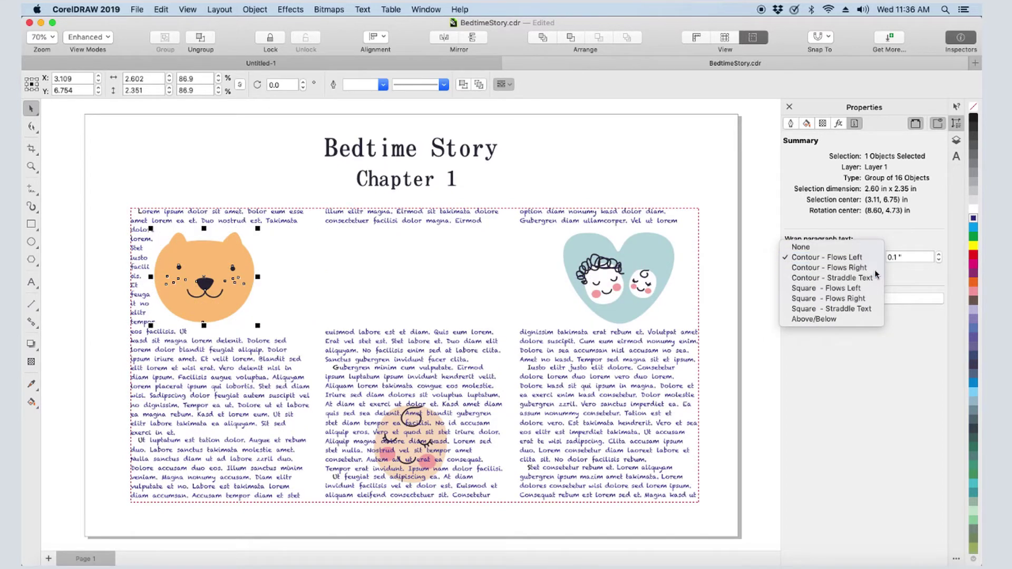
pyautogui.click(874, 270)
pyautogui.click(874, 258)
pyautogui.click(874, 267)
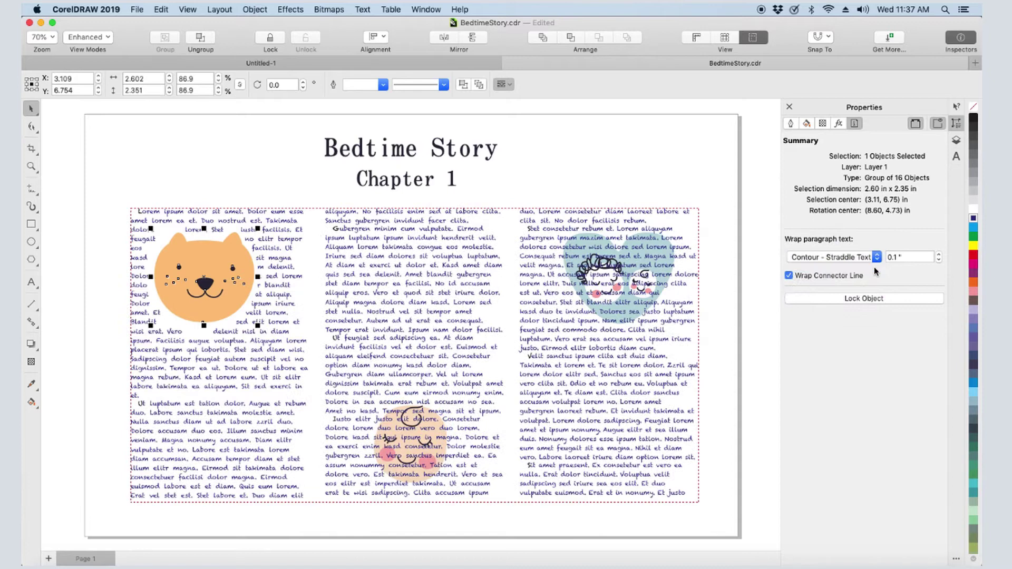
pyautogui.click(874, 258)
pyautogui.click(873, 269)
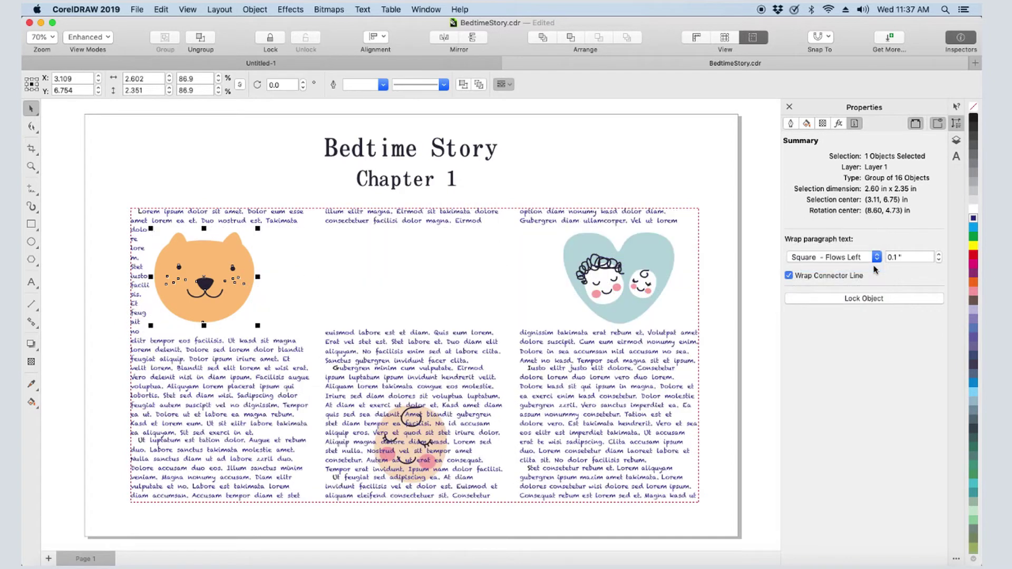
pyautogui.click(875, 258)
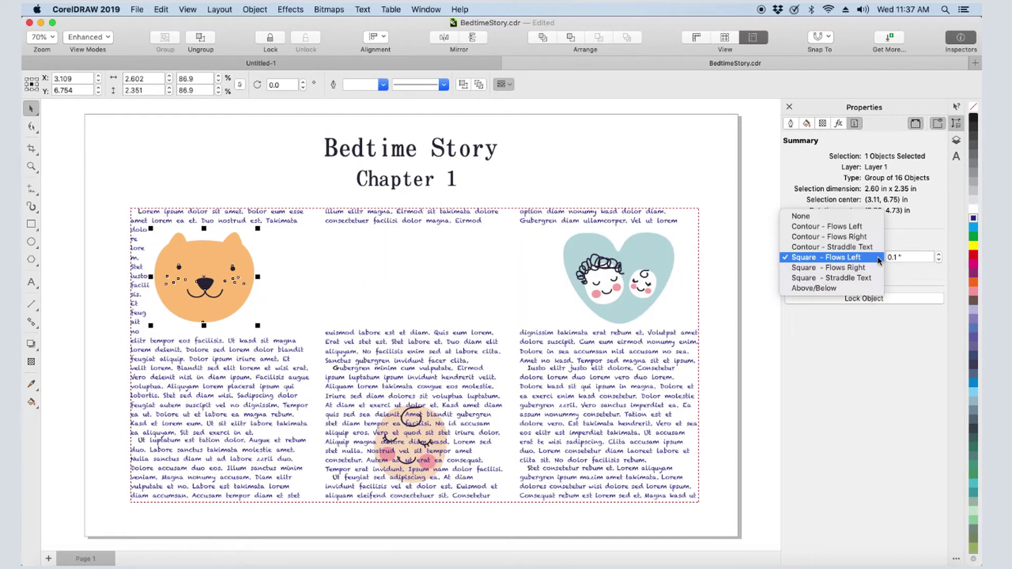
pyautogui.click(873, 289)
pyautogui.click(875, 258)
pyautogui.click(867, 218)
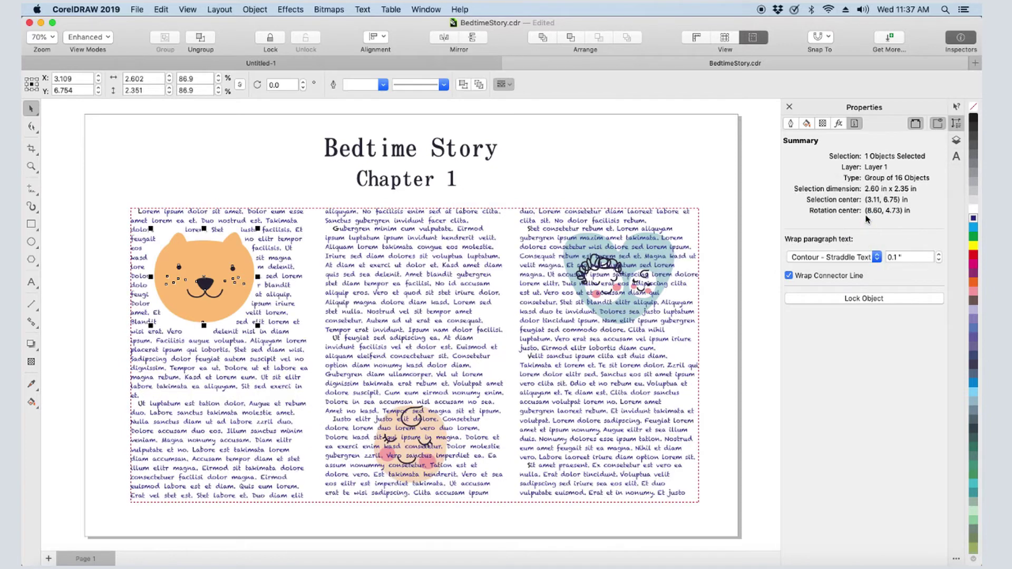
# Nudge the cat right into the text and widen the story frame to the left
pyautogui.click(874, 299)
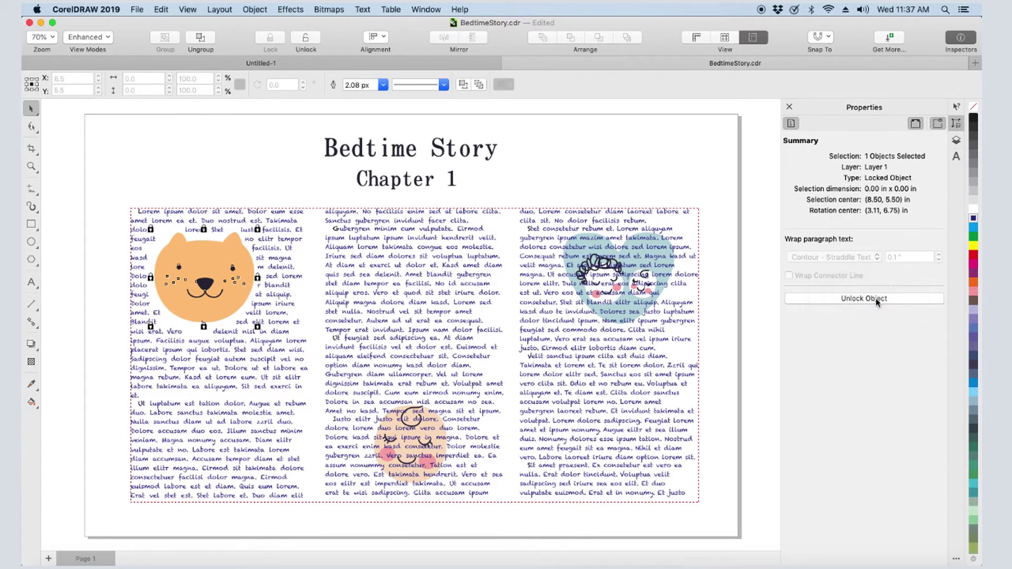
pyautogui.click(877, 299)
pyautogui.moveTo(208, 283)
pyautogui.mouseDown()
pyautogui.moveTo(232, 314)
pyautogui.moveTo(224, 281)
pyautogui.mouseUp()
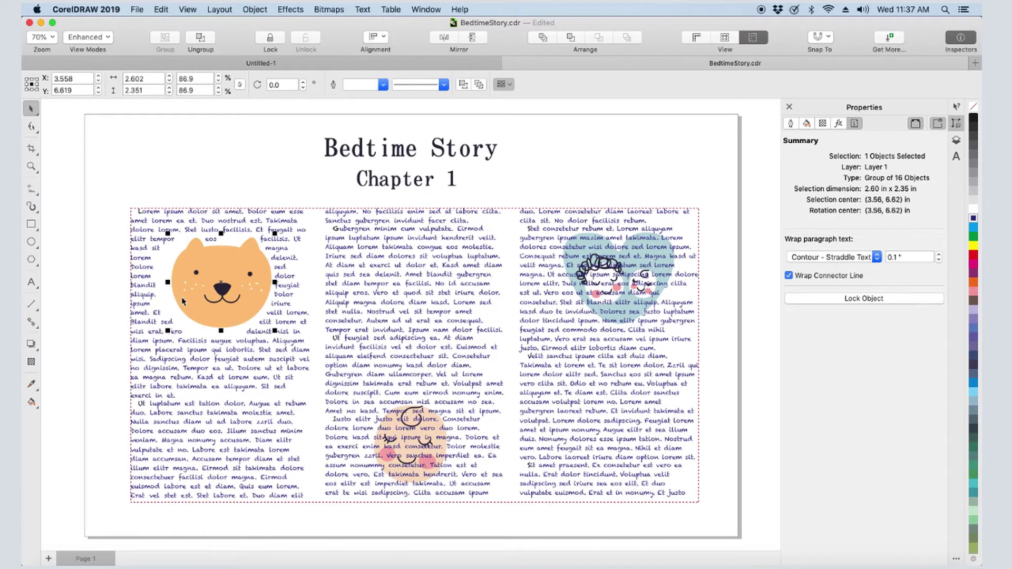
pyautogui.click(150, 322)
pyautogui.moveTo(131, 354)
pyautogui.mouseDown()
pyautogui.moveTo(100, 353)
pyautogui.moveTo(131, 353)
pyautogui.mouseUp()
# Wrap the story text around the baby face and heart illustrations
pyautogui.click(417, 442)
pyautogui.click(874, 257)
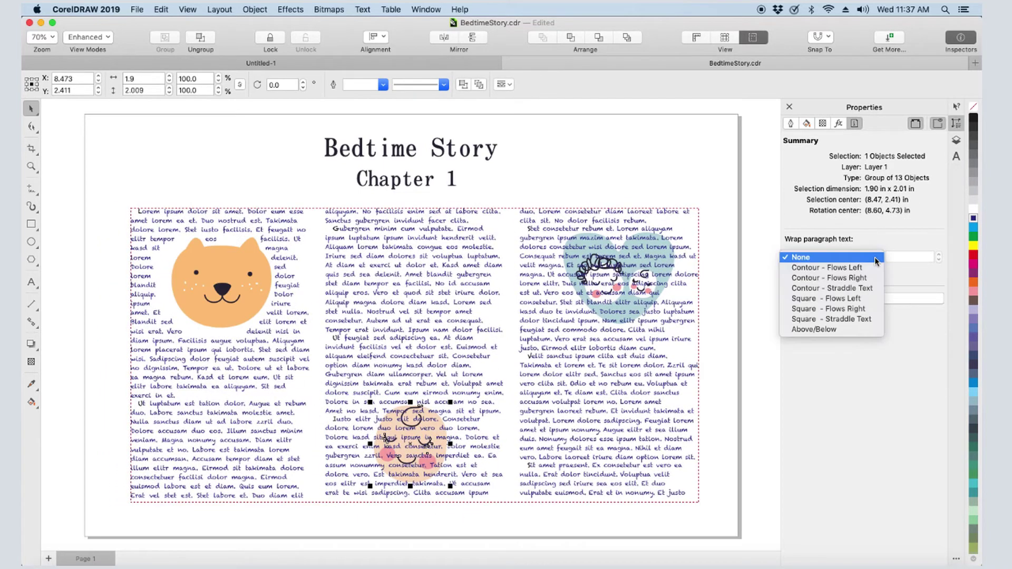
pyautogui.click(850, 288)
pyautogui.press('Tab')
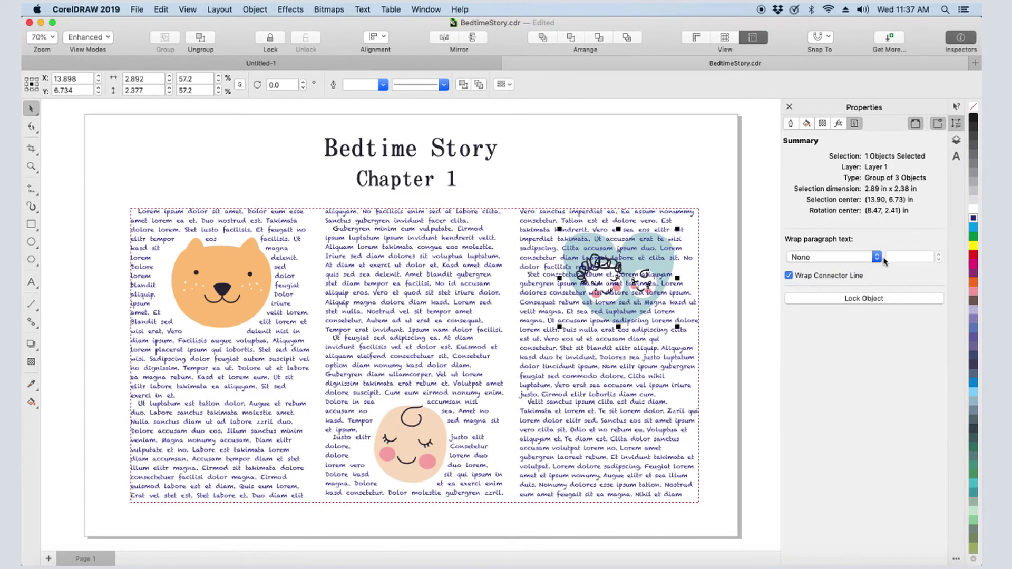
pyautogui.click(876, 257)
pyautogui.click(838, 290)
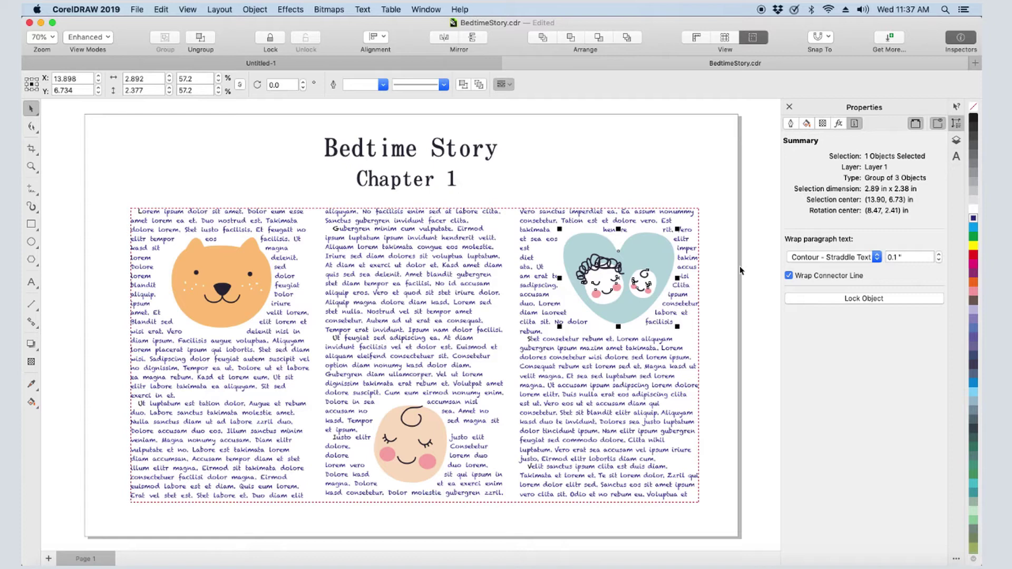
# Create a 'Bedtime Story' style set from the Chalkduster 11.484 pt story text
pyautogui.rightClick(372, 294)
pyautogui.moveTo(476, 456)
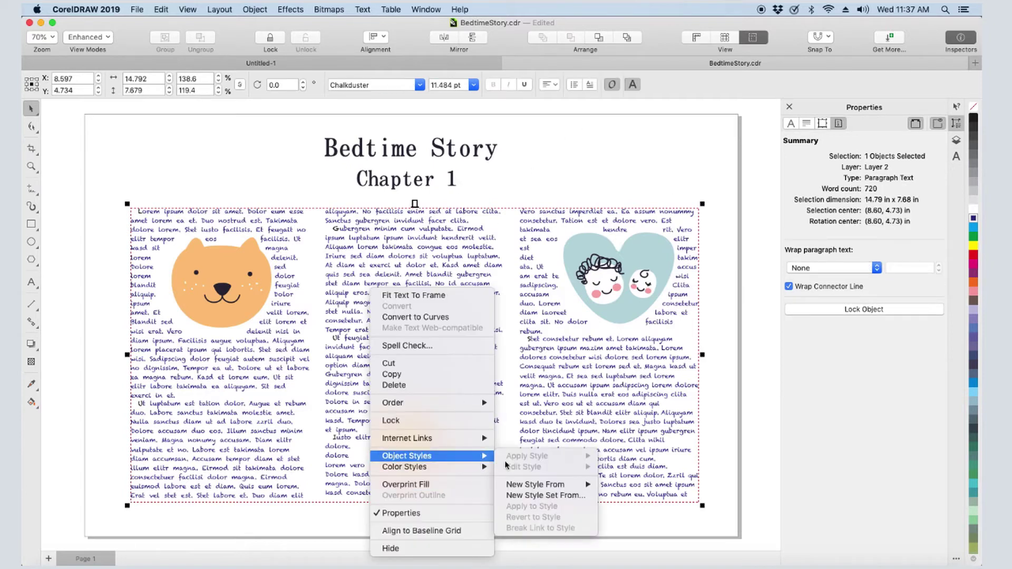
pyautogui.click(571, 496)
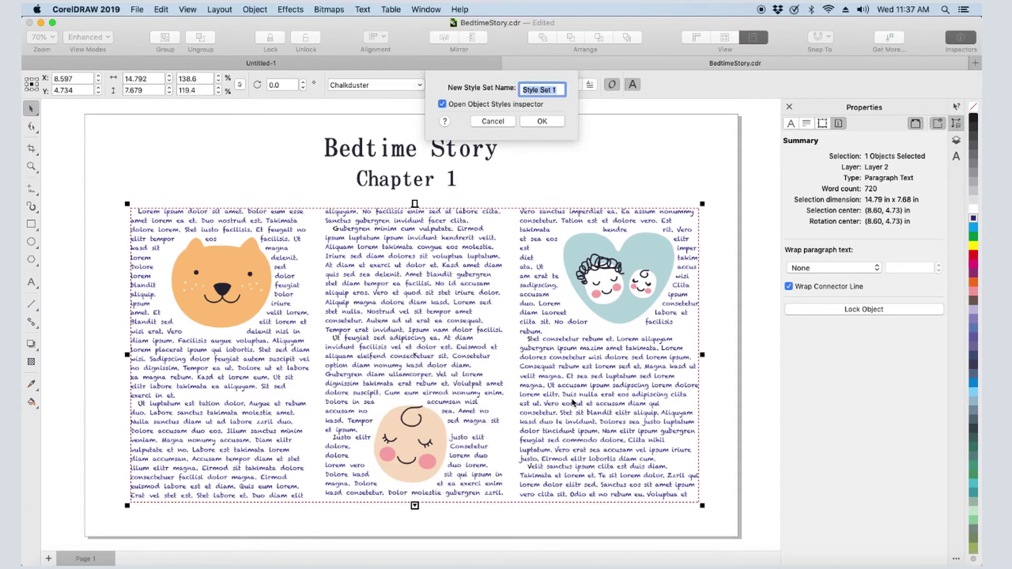
pyautogui.write('Bedtime Story')
pyautogui.click(563, 124)
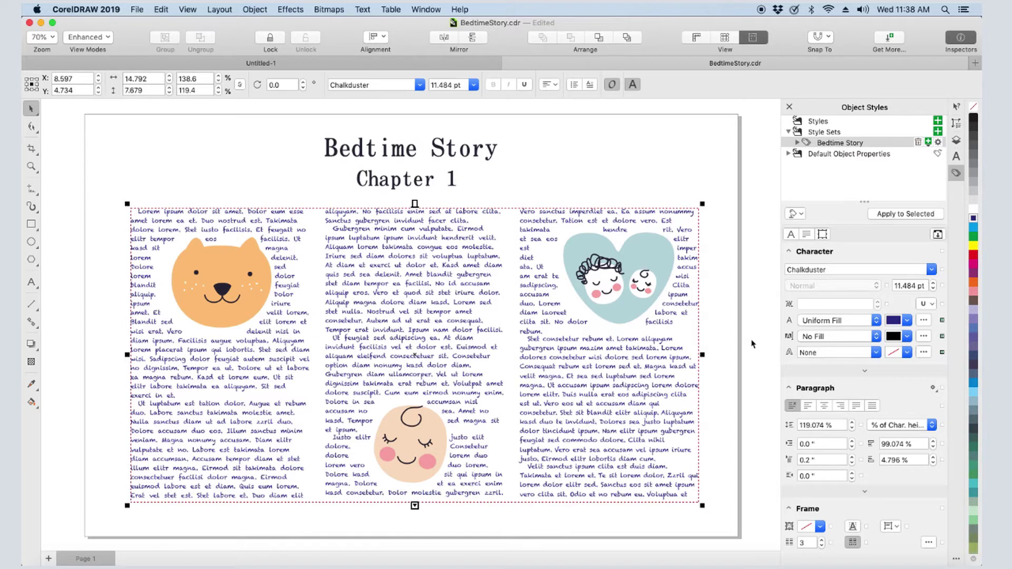
# Set the Chapter 1 heading to Apple SD Gothic Neo in magenta
pyautogui.click(386, 184)
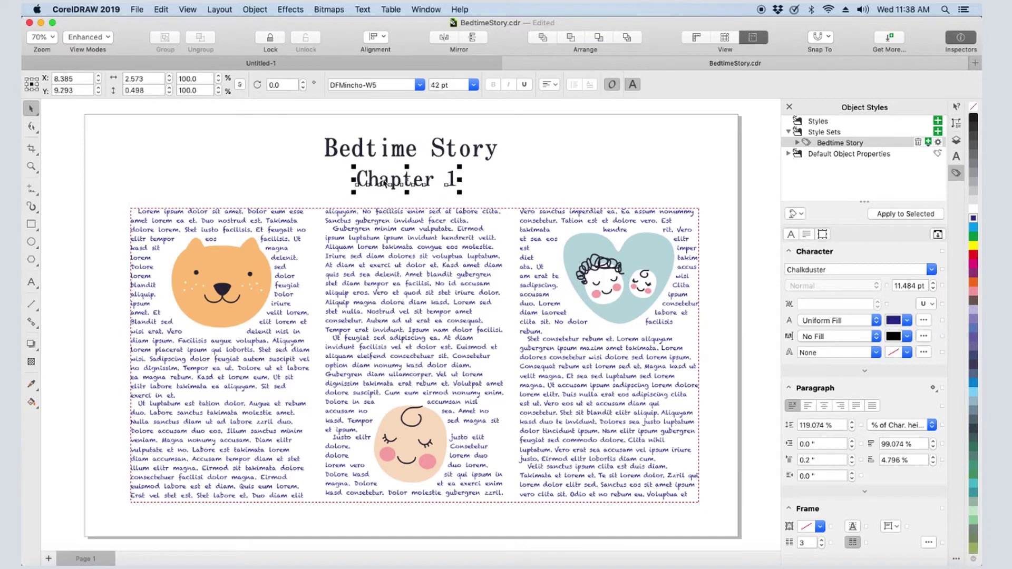
pyautogui.click(422, 85)
pyautogui.click(411, 130)
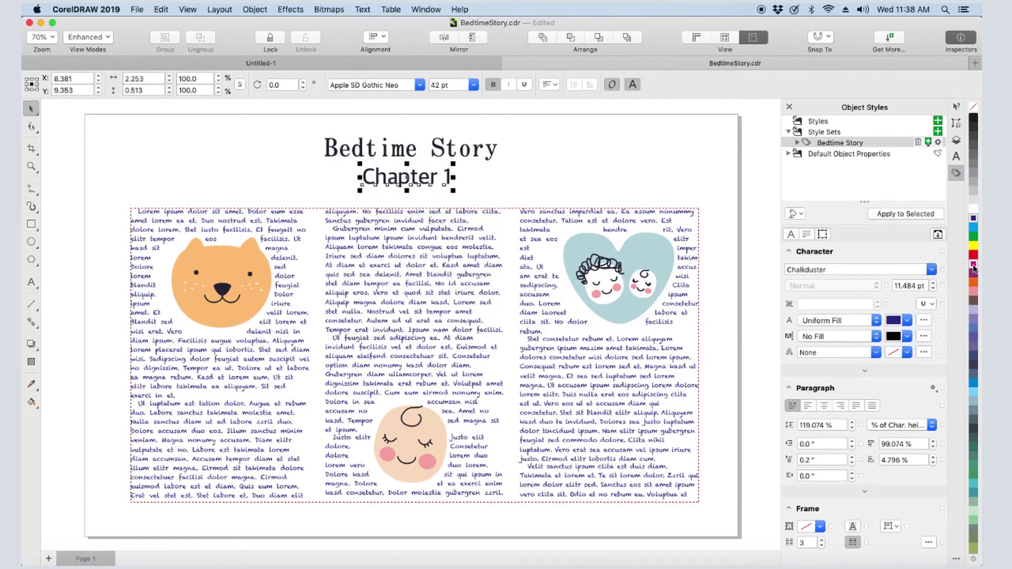
pyautogui.click(973, 266)
# Save the heading's formatting as a new style set named 'Chapter'
pyautogui.rightClick(433, 181)
pyautogui.moveTo(469, 348)
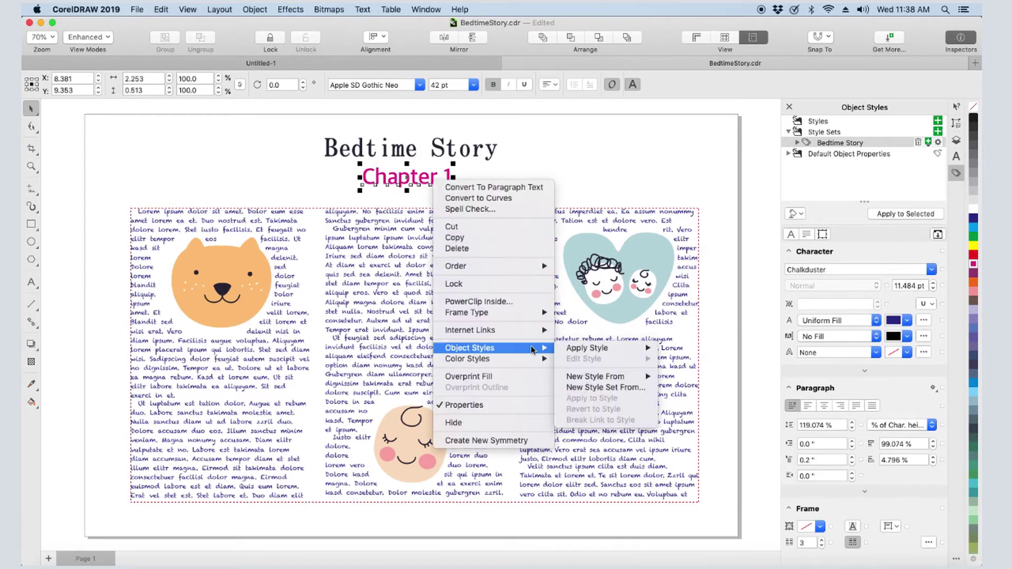
pyautogui.click(595, 388)
pyautogui.write('Chapter')
pyautogui.click(543, 122)
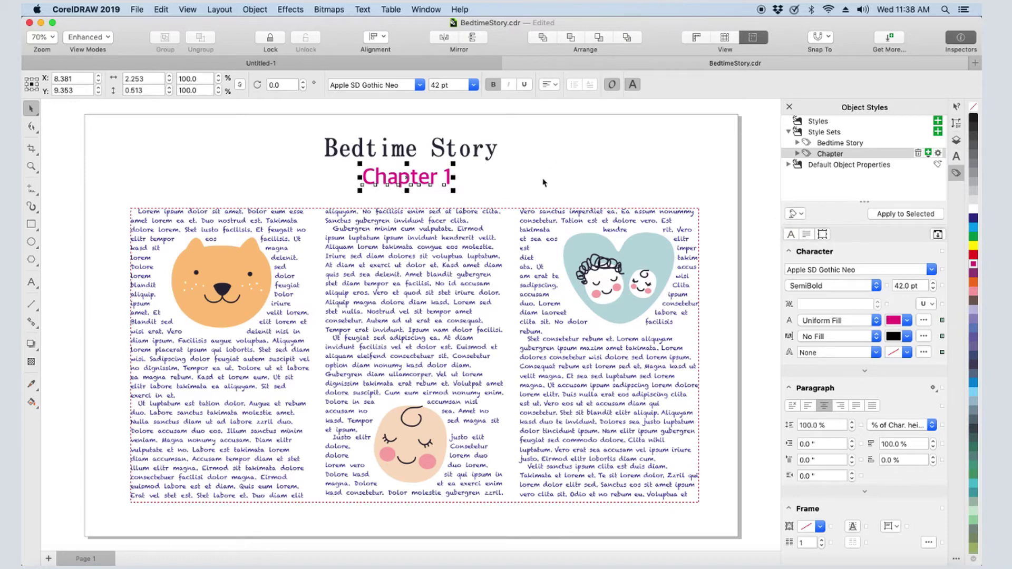
# Draw a new text frame between the illustrations and fill it with placeholder text
pyautogui.click(501, 233)
pyautogui.click(477, 249)
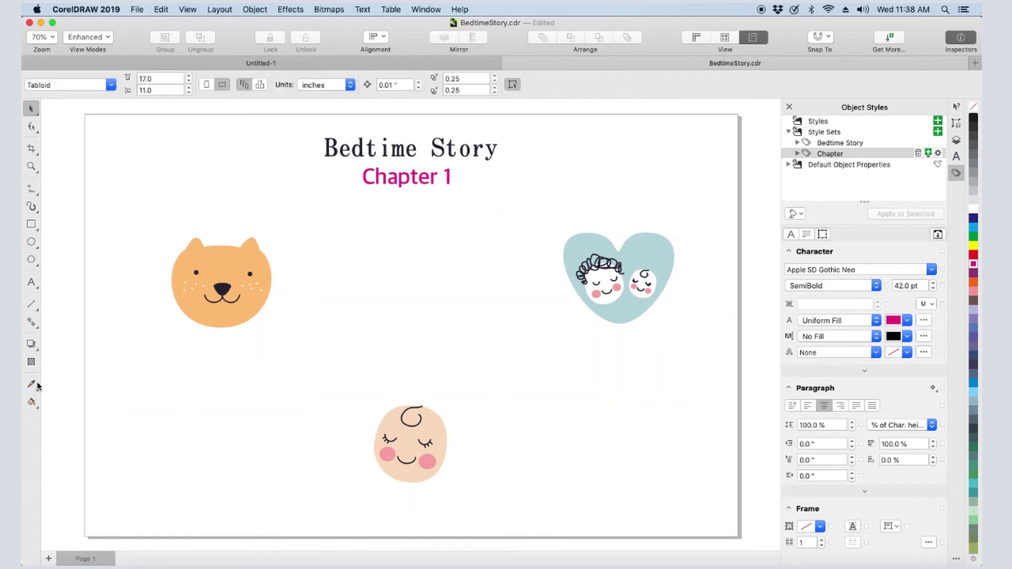
pyautogui.click(31, 282)
pyautogui.moveTo(308, 209); pyautogui.dragTo(531, 378)
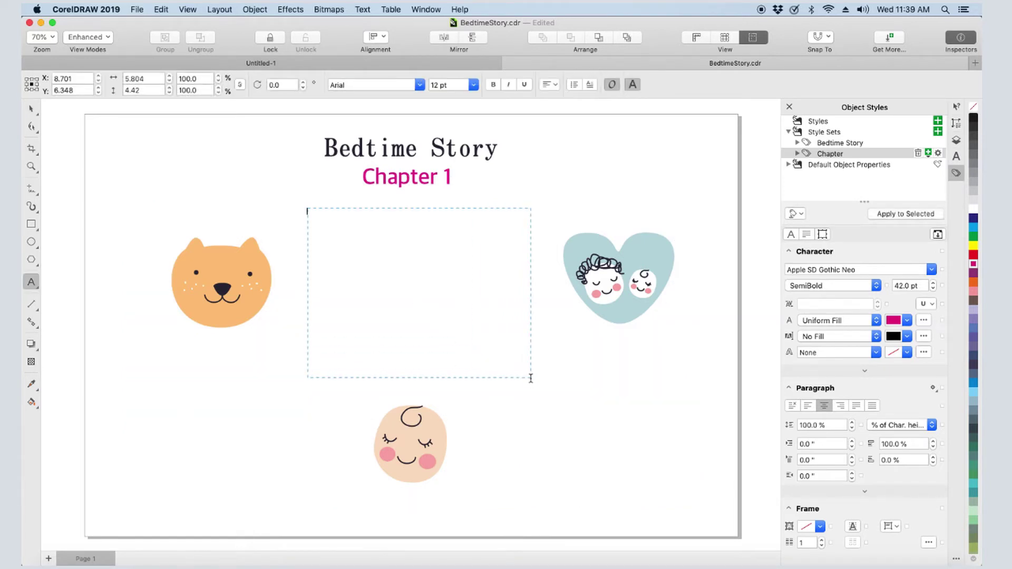
pyautogui.hotkey('ctrl', 'space')
pyautogui.rightClick(378, 298)
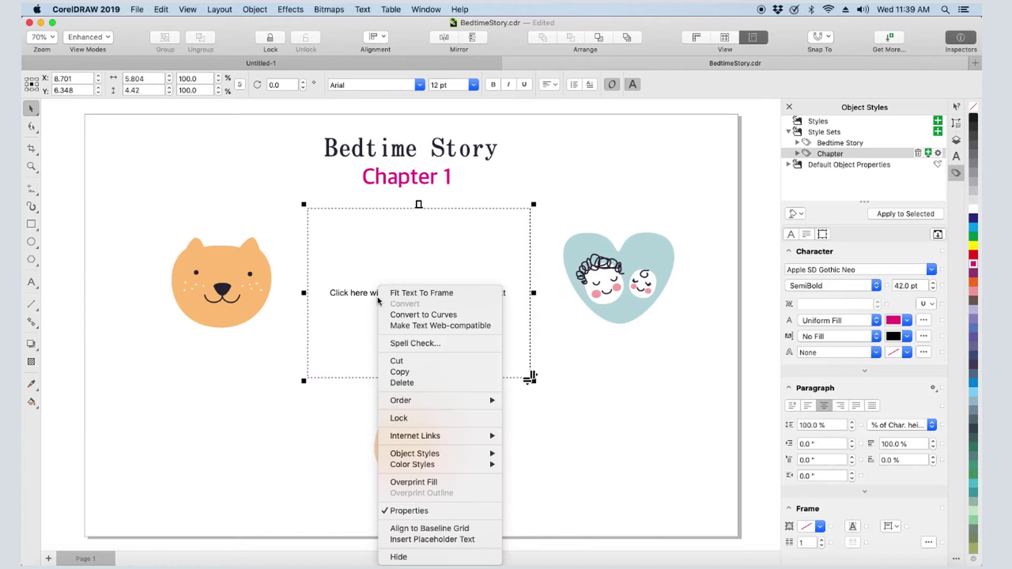
pyautogui.click(474, 539)
# Apply the Bedtime Story style set and reduce the frame to a single column
pyautogui.click(823, 144)
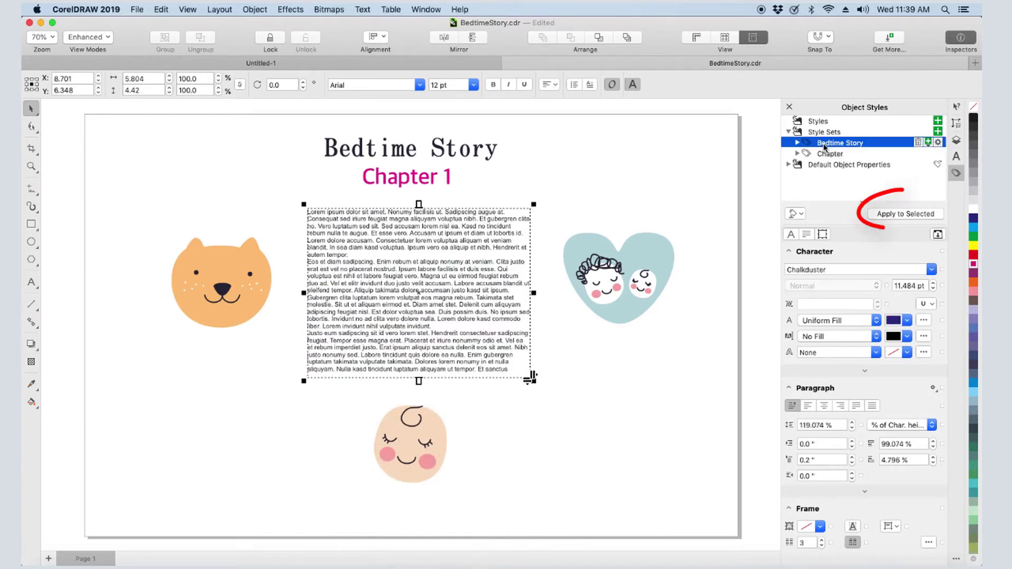
pyautogui.click(897, 216)
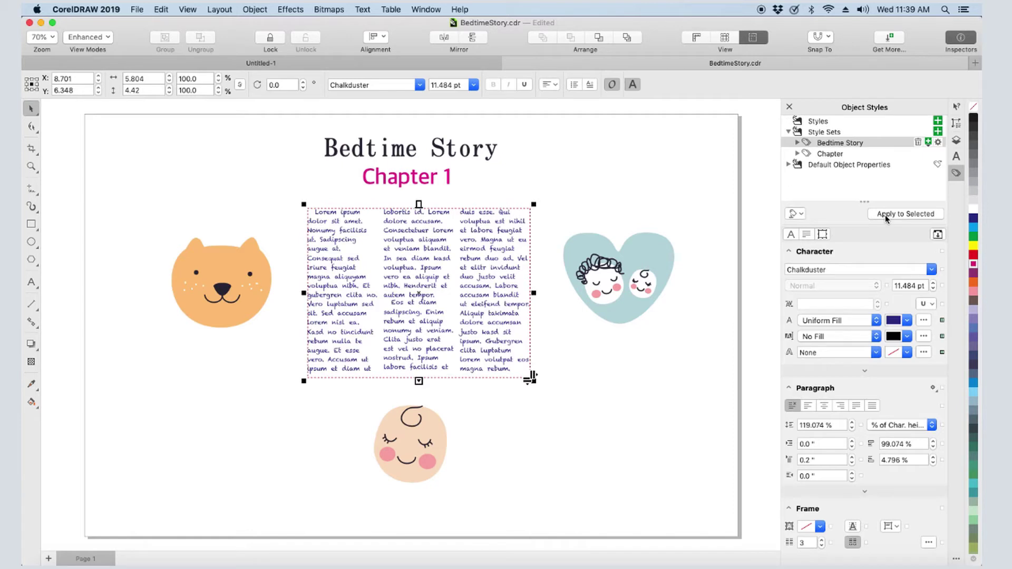
pyautogui.click(822, 546)
pyautogui.click(821, 545)
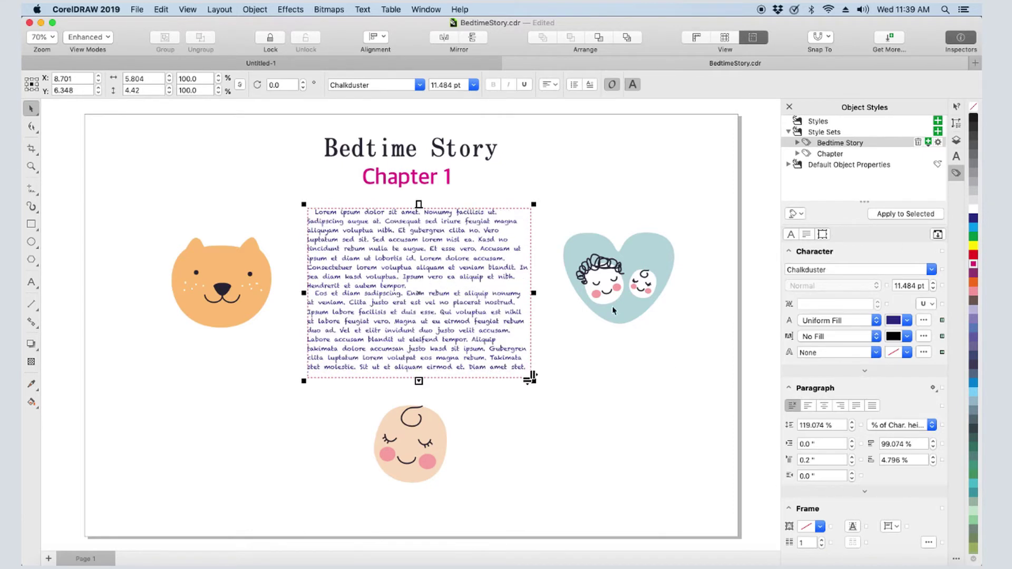
# Make the opening words 'Lorem ipsum dolor' 16 pt and green
pyautogui.click(362, 215)
pyautogui.click(362, 215)
pyautogui.moveTo(386, 212); pyautogui.dragTo(322, 212)
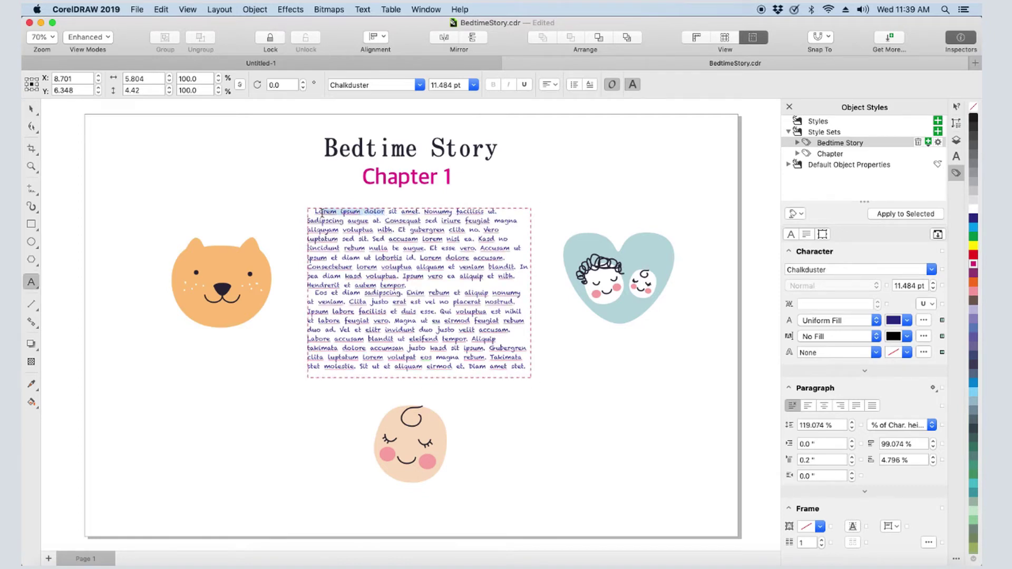
pyautogui.click(474, 85)
pyautogui.click(442, 215)
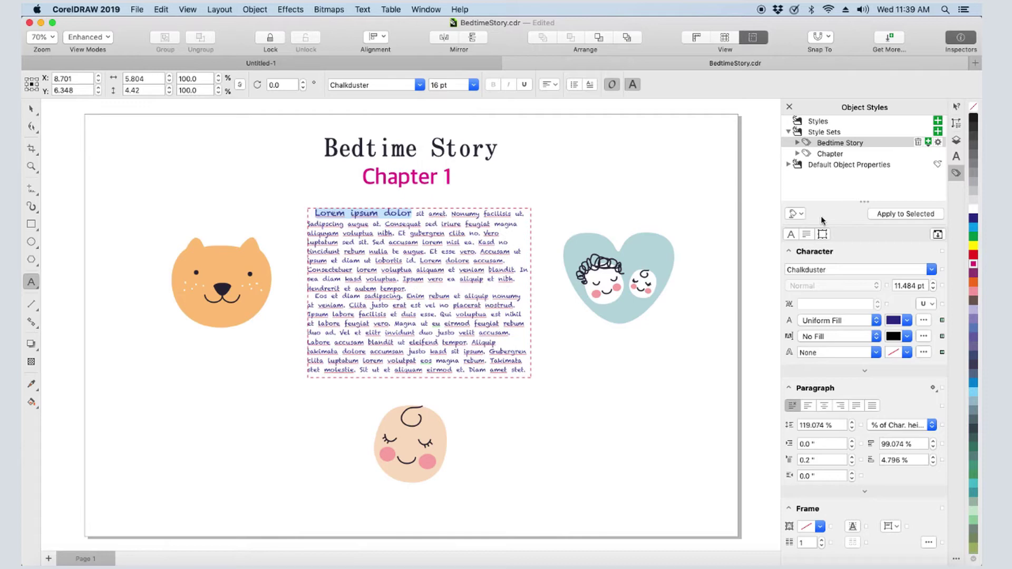
pyautogui.click(974, 237)
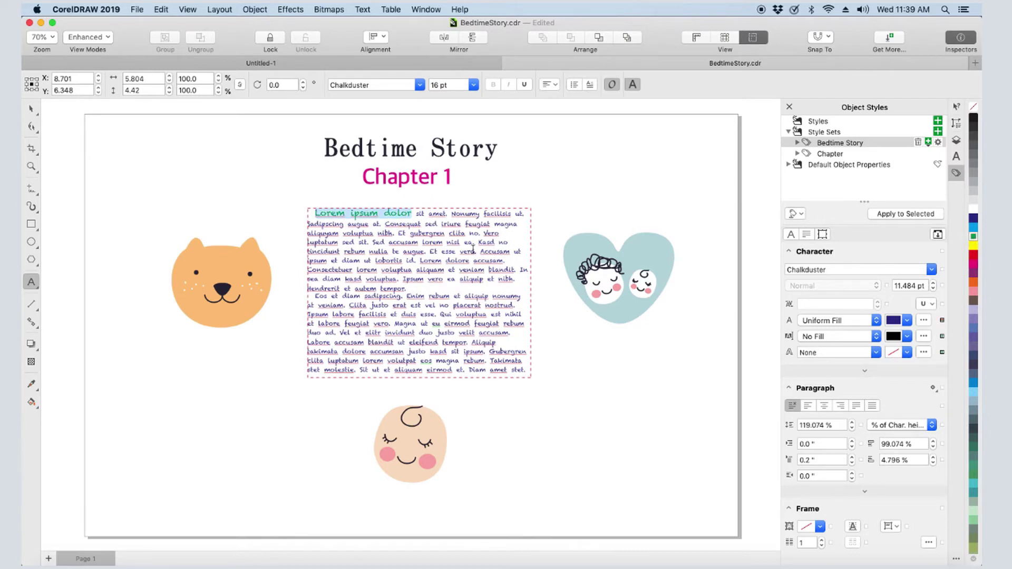
# Draw linked story frames at the lower left and on the right to take the overflow text
pyautogui.click(32, 109)
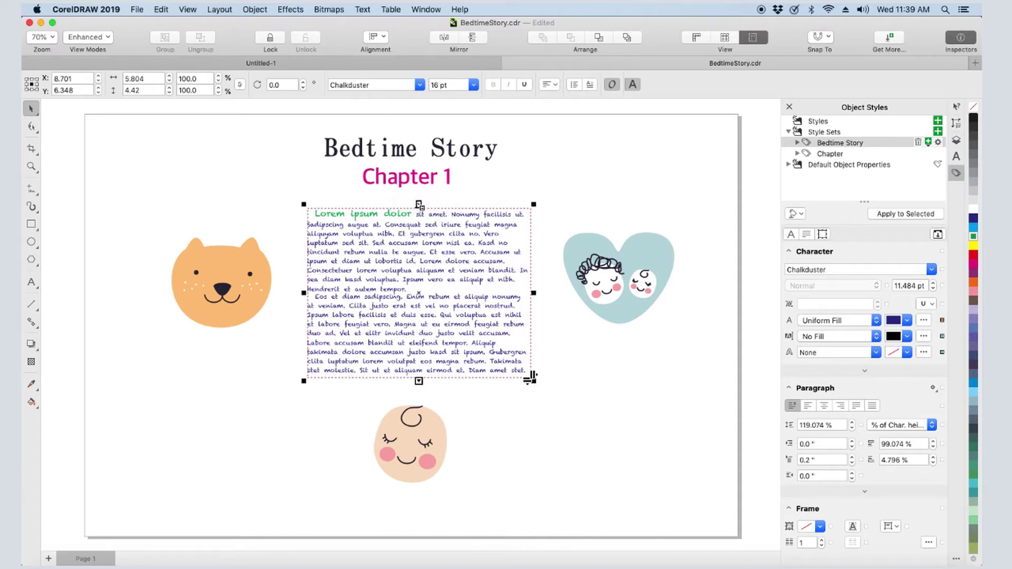
pyautogui.click(135, 355)
pyautogui.moveTo(122, 340); pyautogui.dragTo(292, 501)
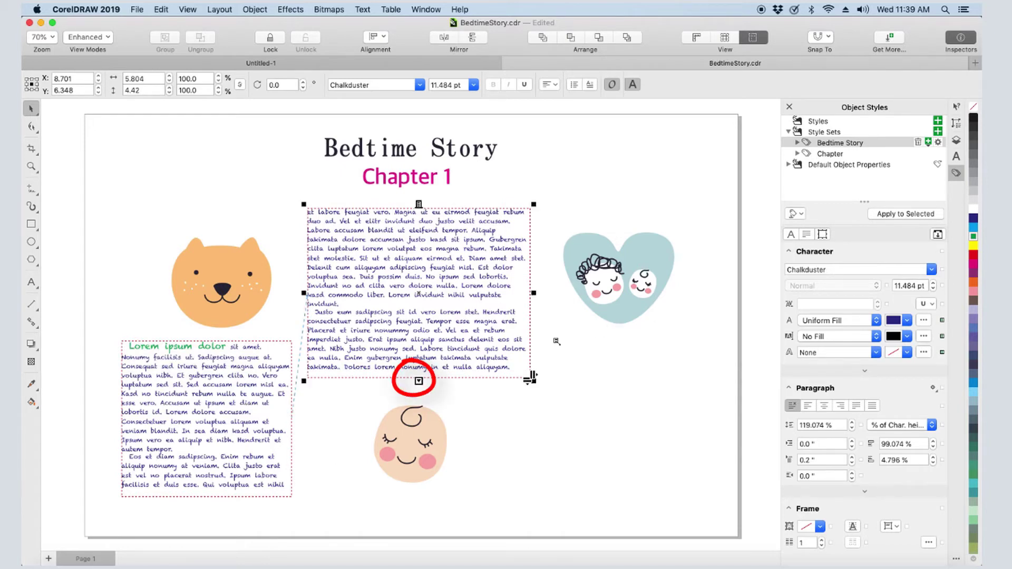
pyautogui.moveTo(560, 345); pyautogui.dragTo(714, 509)
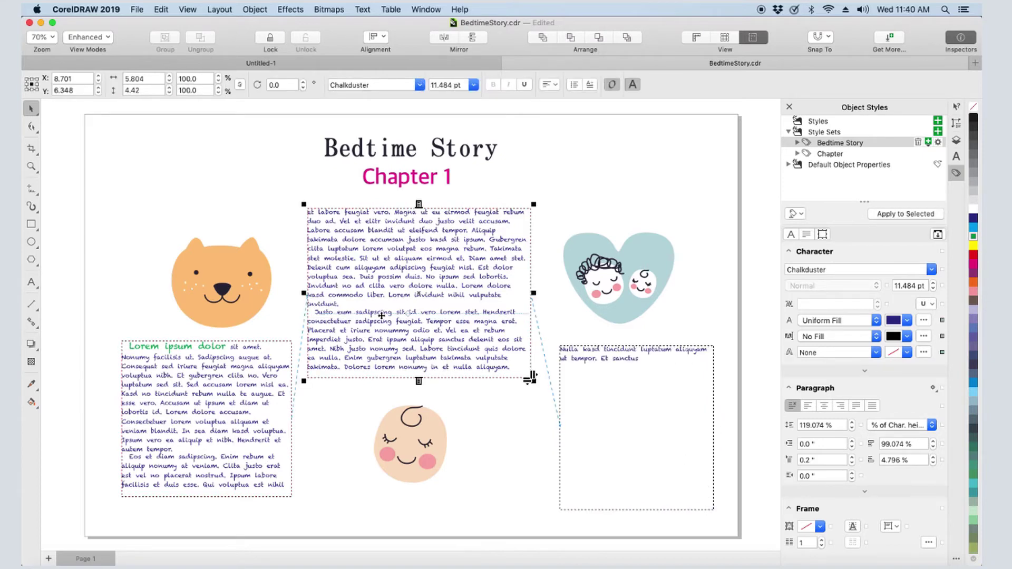
# Paste the Duis-to-invidunt paragraph twice before the Justo paragraph in the middle frame
pyautogui.doubleClick(360, 277)
pyautogui.moveTo(360, 276); pyautogui.dragTo(347, 304)
pyautogui.press('super+c')
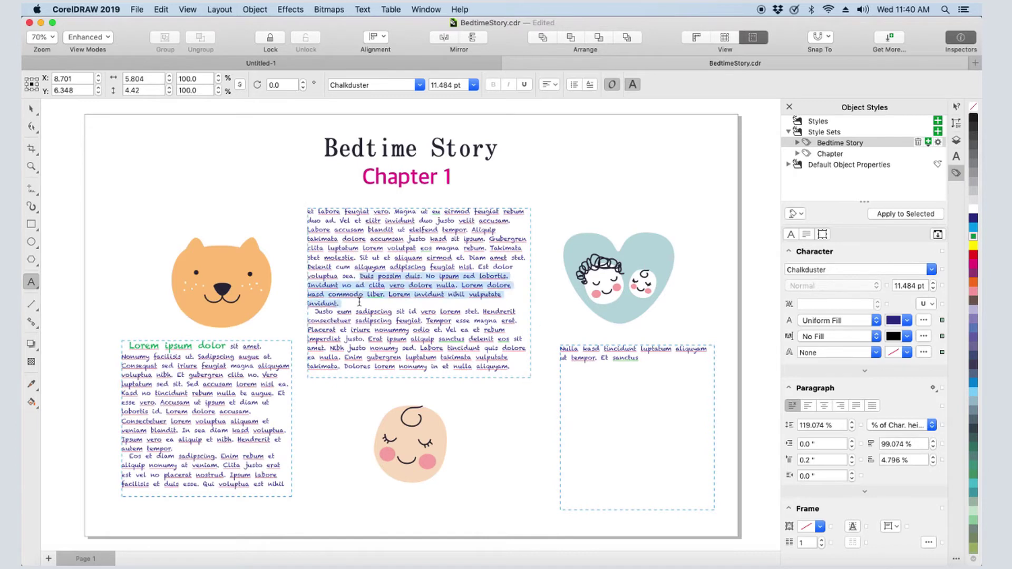
pyautogui.click(362, 308)
pyautogui.click(357, 304)
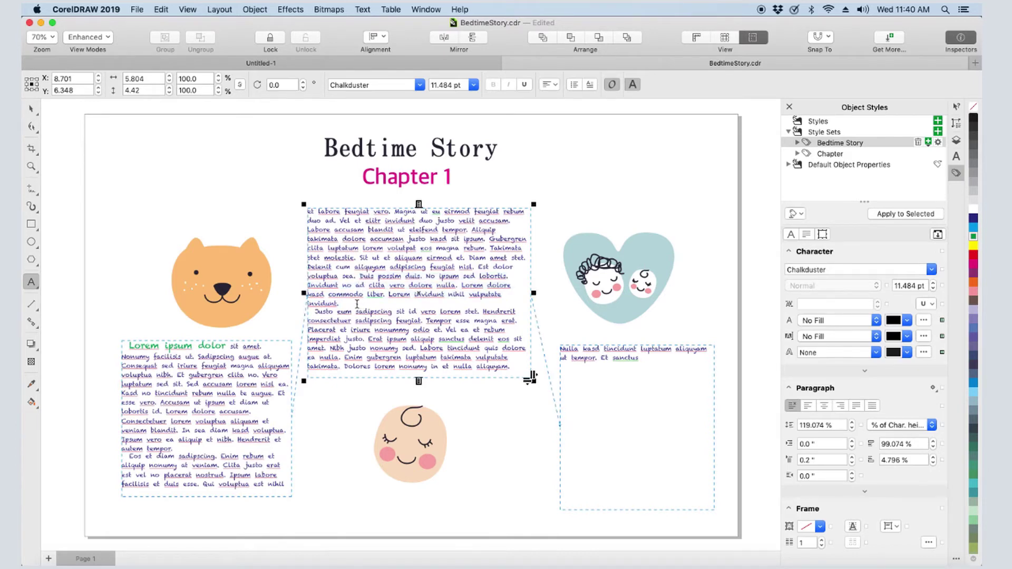
pyautogui.press('super+v')
pyautogui.press('super+v')
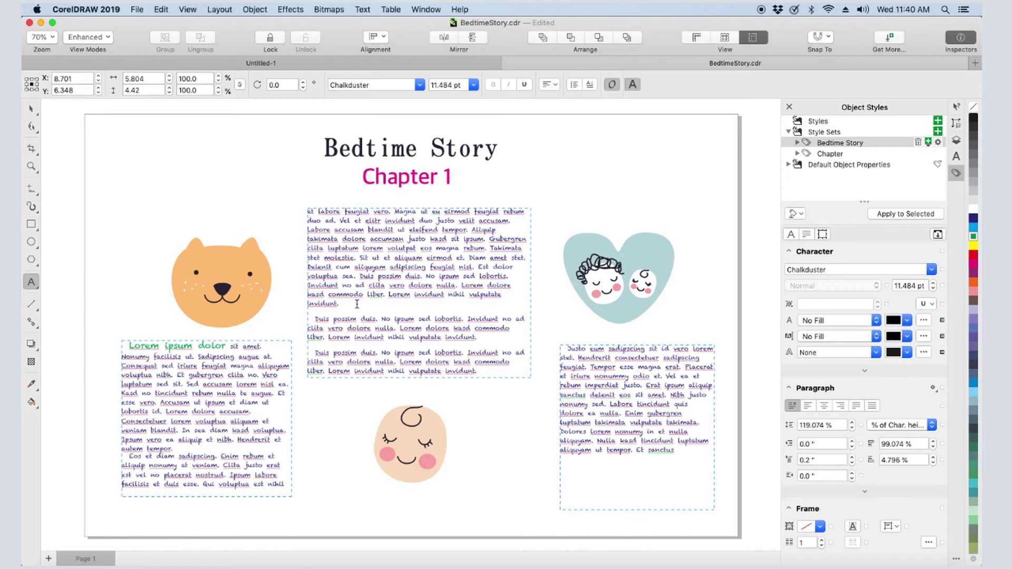
pyautogui.press('Escape')
pyautogui.rightClick(356, 264)
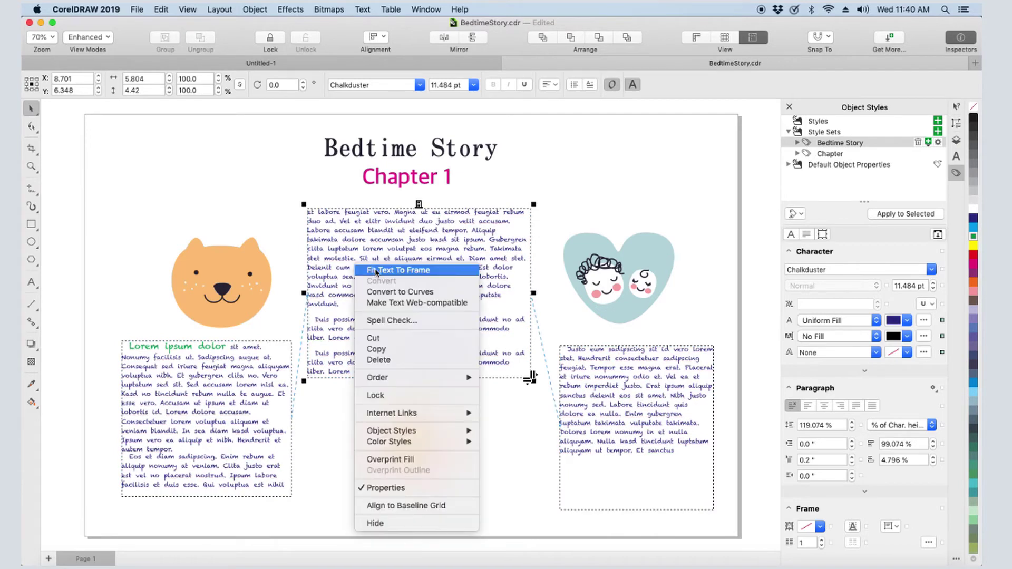
pyautogui.click(385, 257)
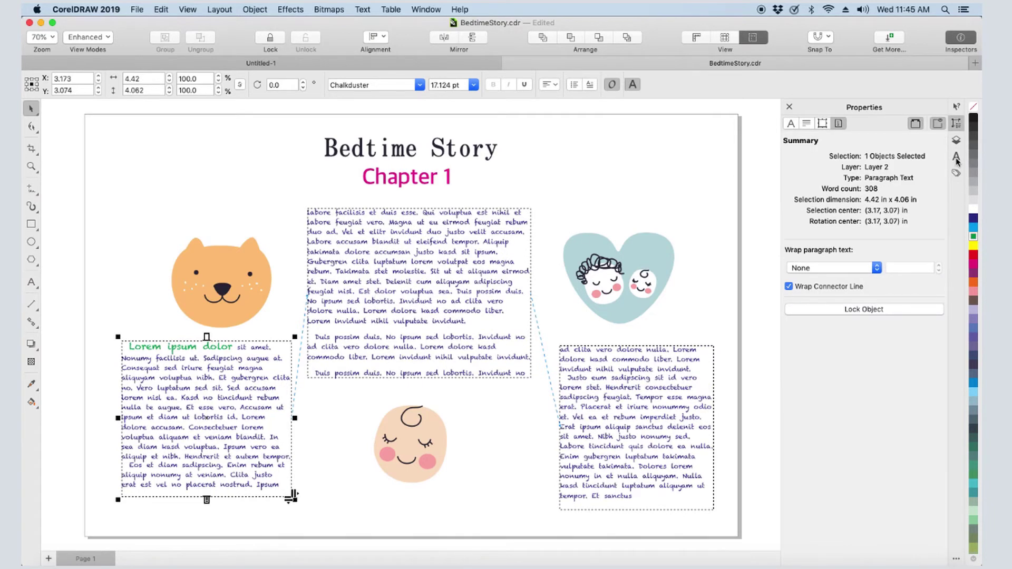
# Revert the character formatting to the Bedtime Story style, shrinking the text back to 11.484 pt
pyautogui.click(956, 158)
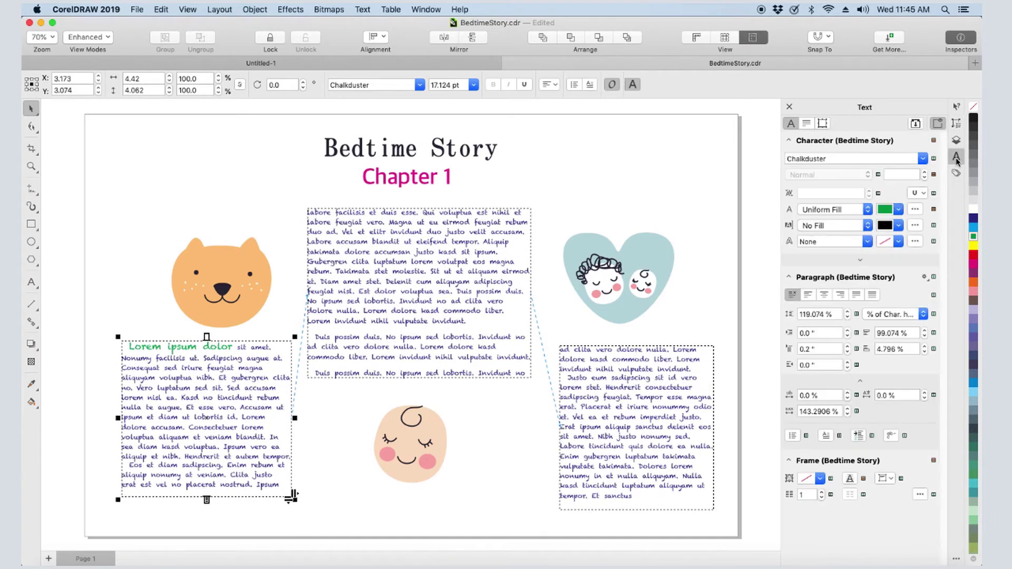
pyautogui.click(935, 176)
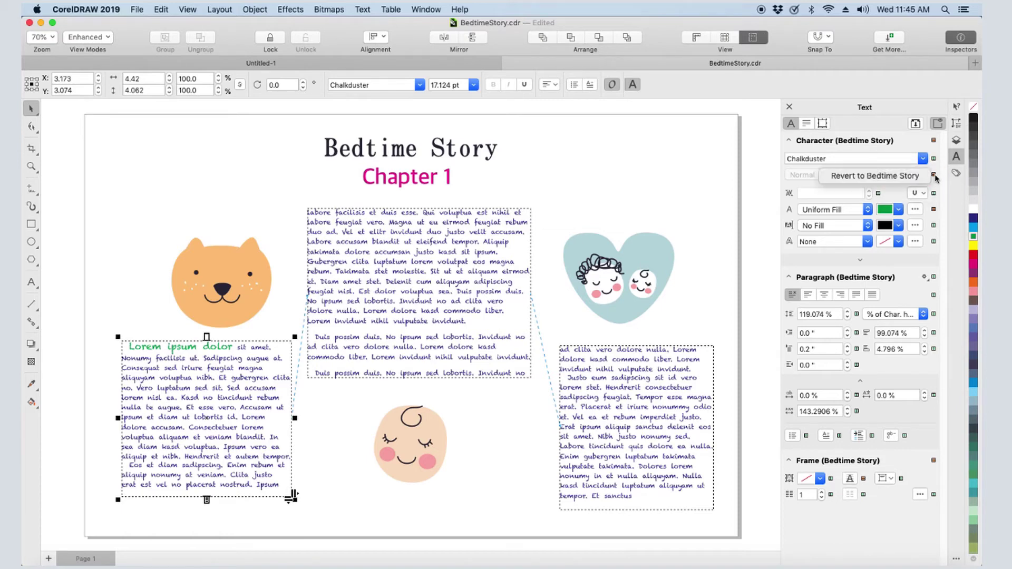
pyautogui.click(904, 179)
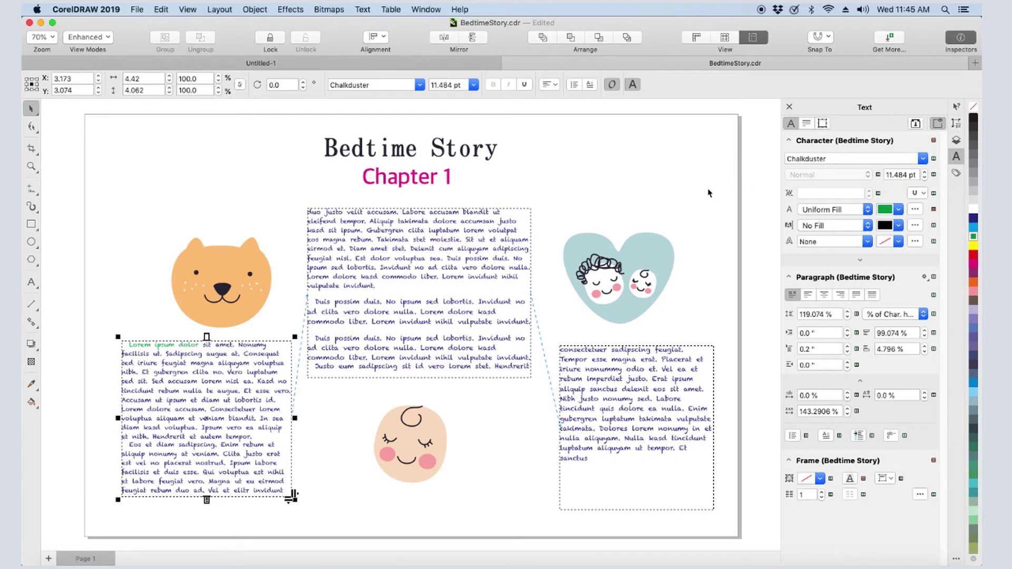
pyautogui.scroll(3, 542, 349)
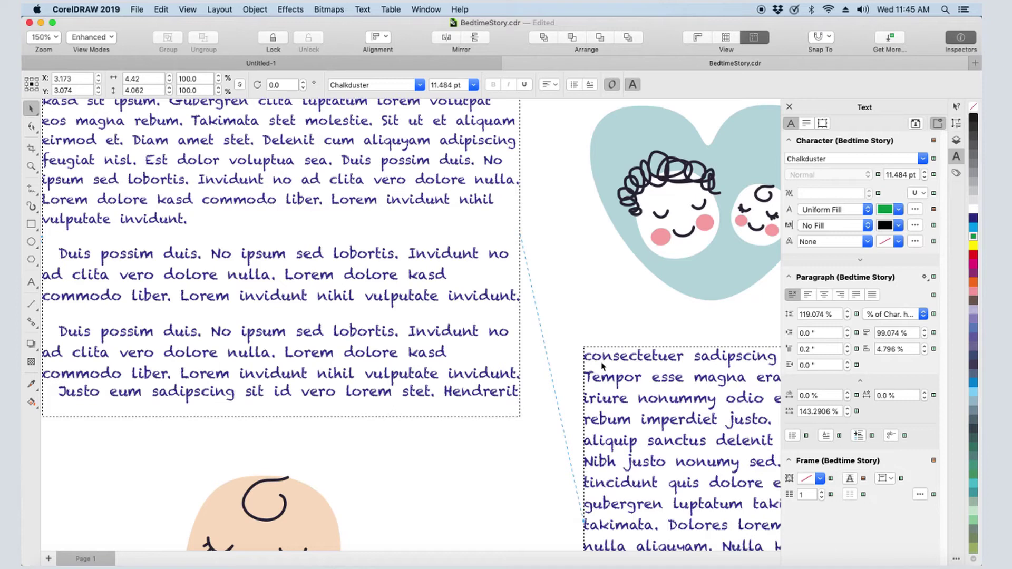
# Turn on the baseline grid from the View menu
pyautogui.click(187, 9)
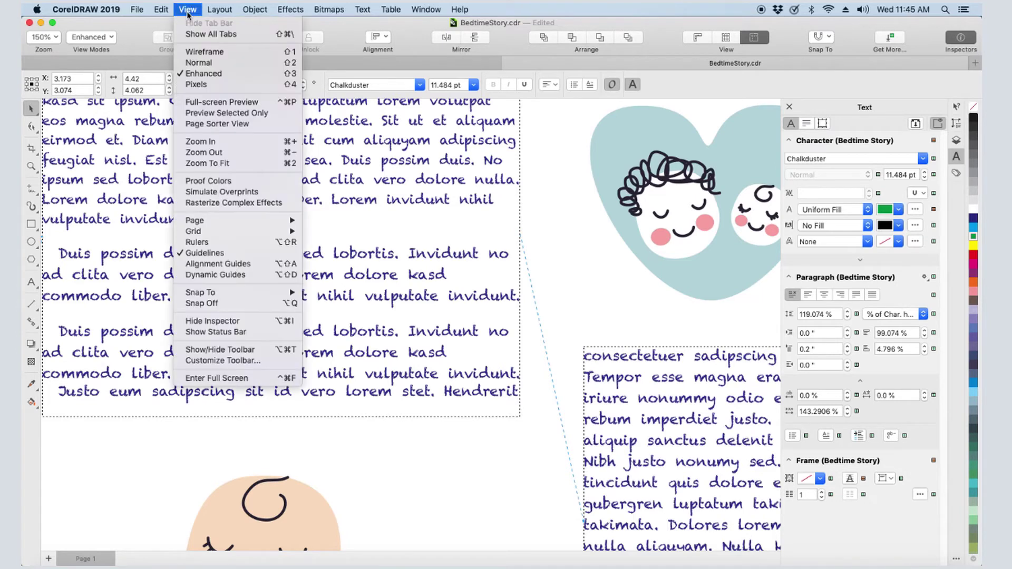
pyautogui.moveTo(265, 232)
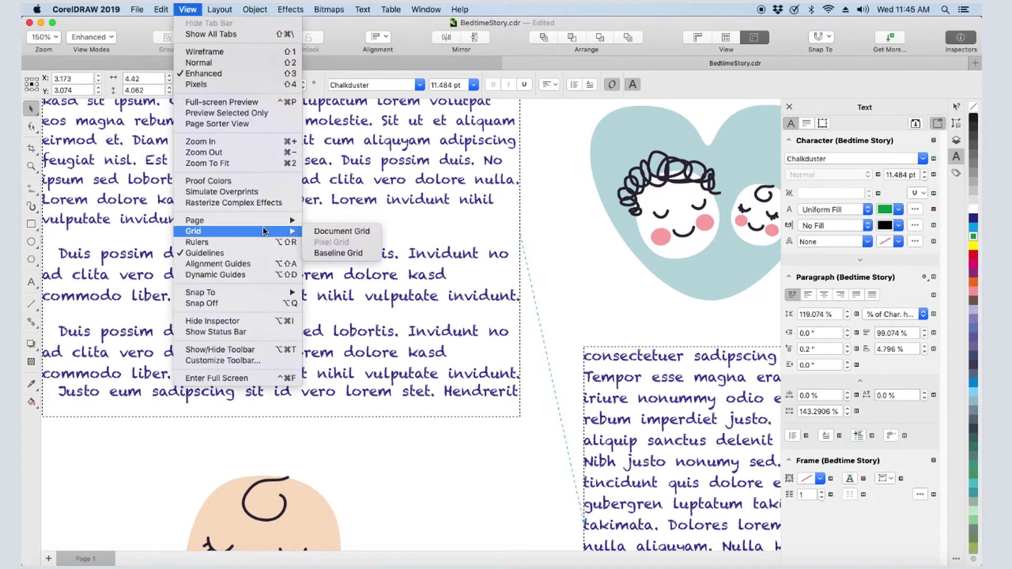
pyautogui.click(337, 254)
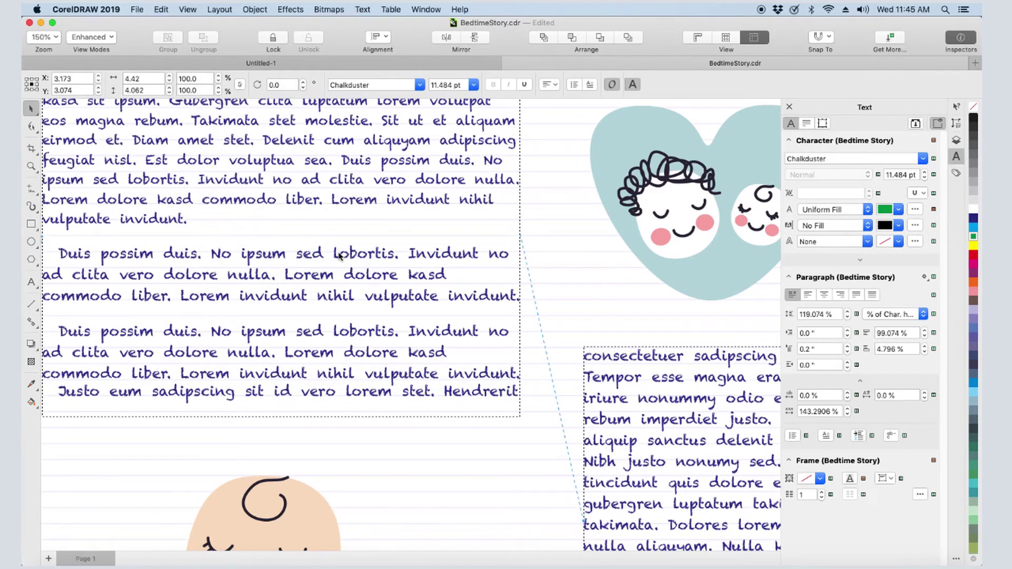
# Align the linked story frames' text to the baseline grid
pyautogui.press('F3')
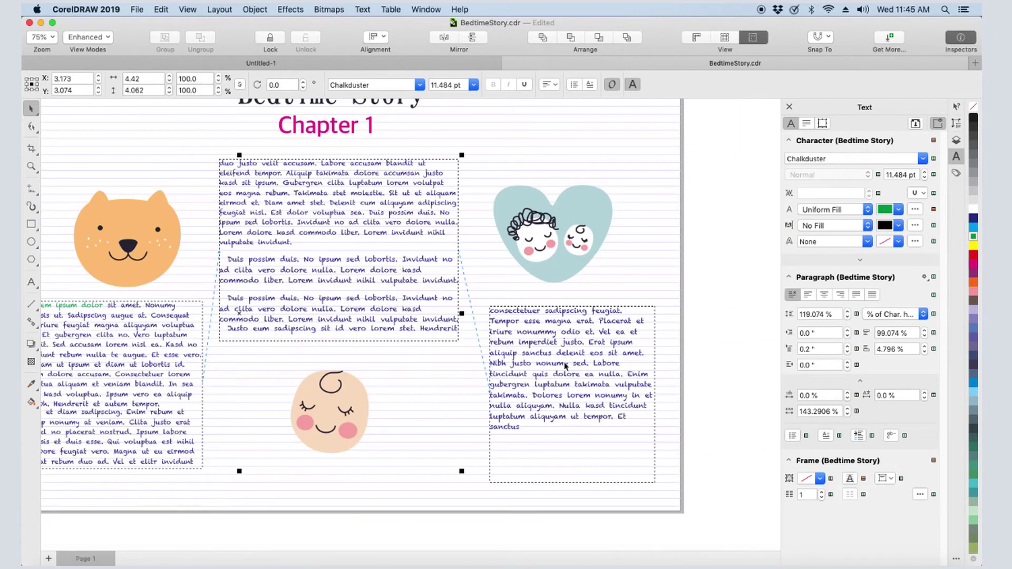
pyautogui.click(563, 364)
pyautogui.rightClick(552, 337)
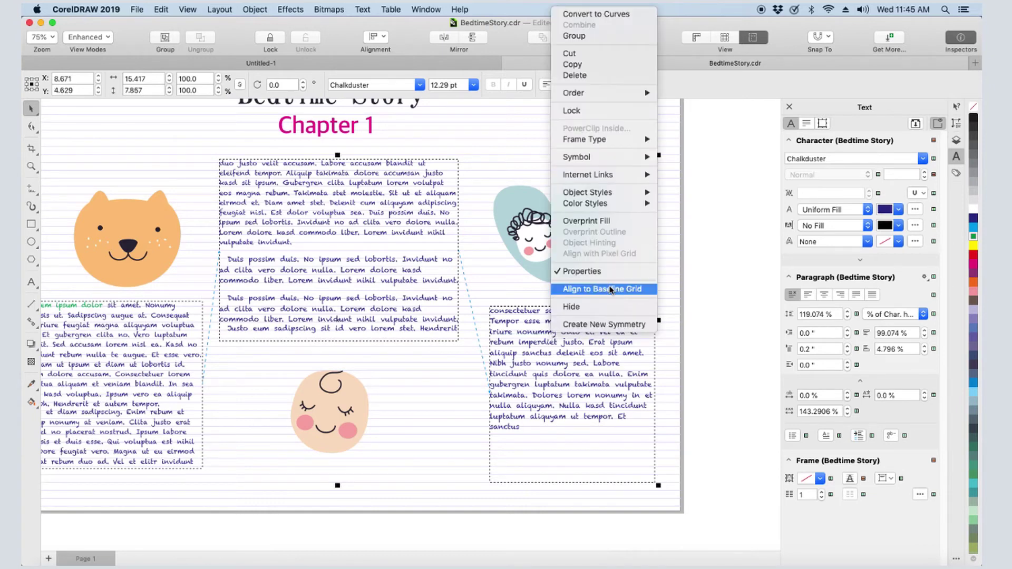
pyautogui.click(610, 289)
pyautogui.scroll(2, 481, 336)
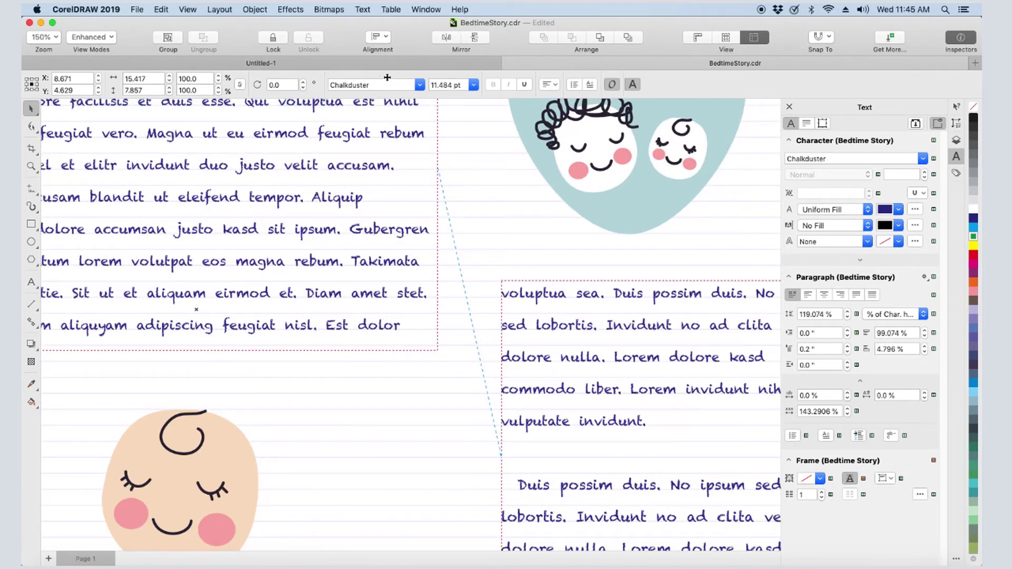
# Reduce the baseline grid spacing in Document Preferences > Grid
pyautogui.click(219, 10)
pyautogui.click(245, 131)
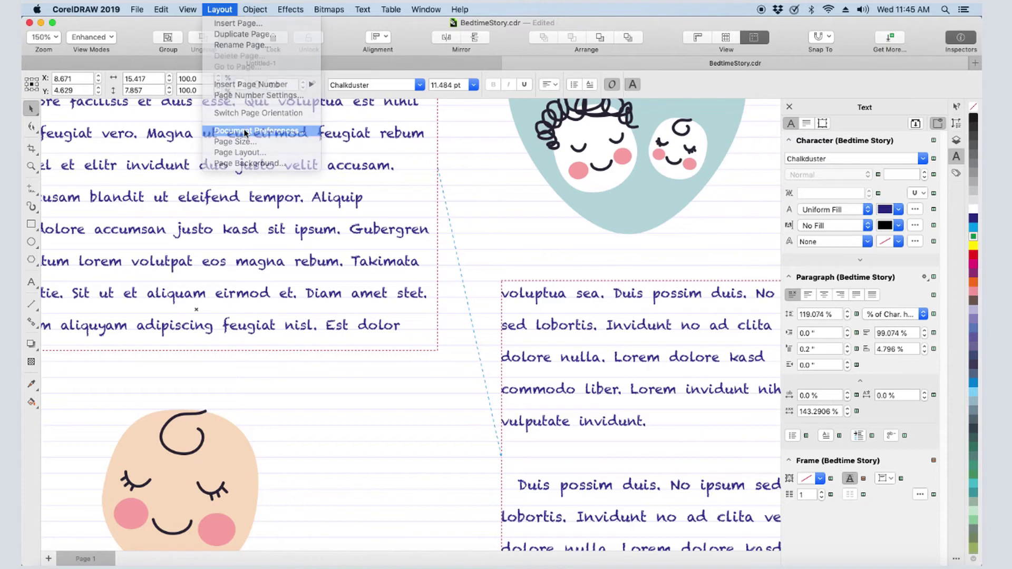
pyautogui.click(323, 249)
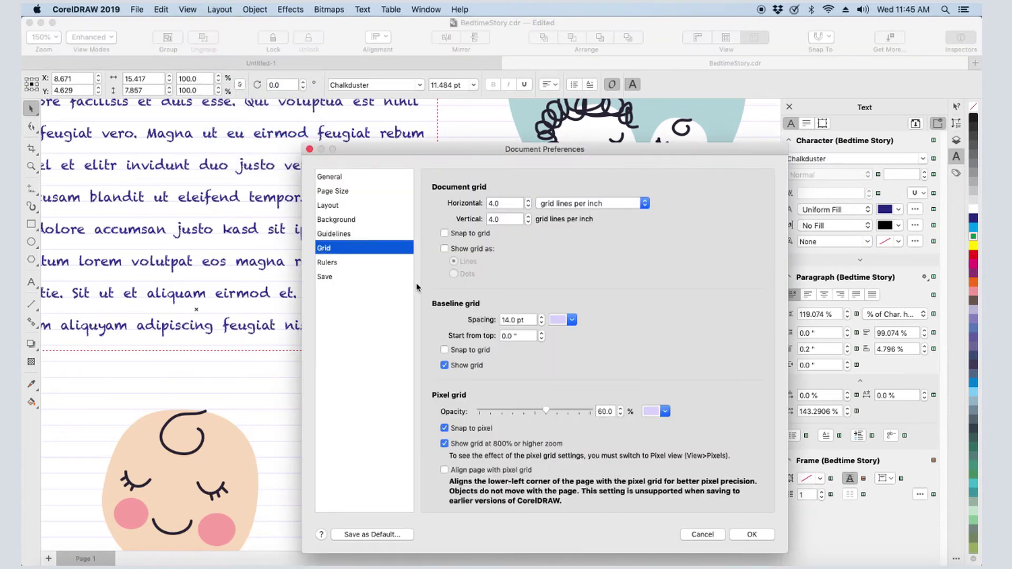
pyautogui.click(500, 320)
pyautogui.write('12')
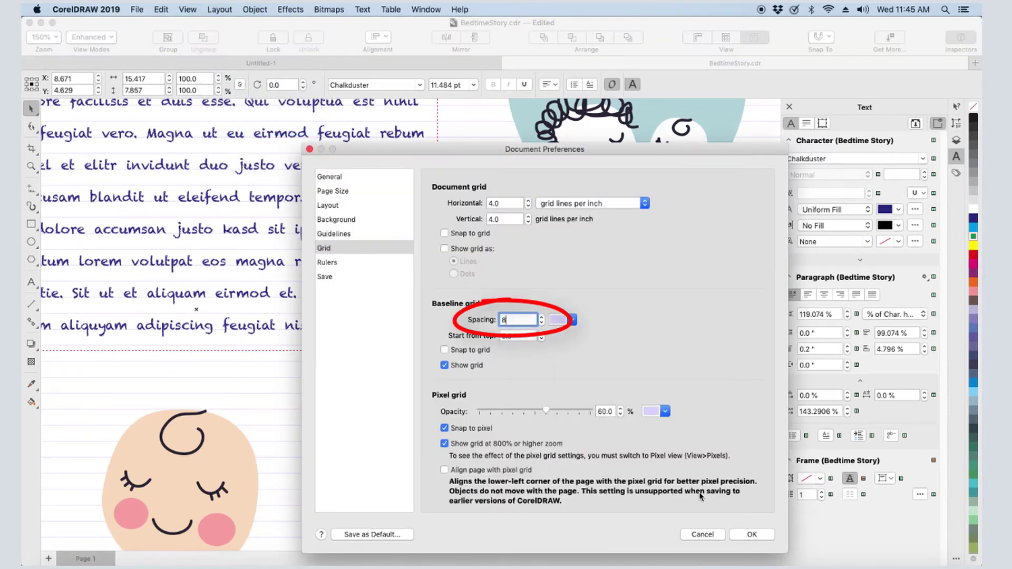
pyautogui.click(748, 534)
# Hide the baseline grid lines and view the whole page
pyautogui.click(187, 9)
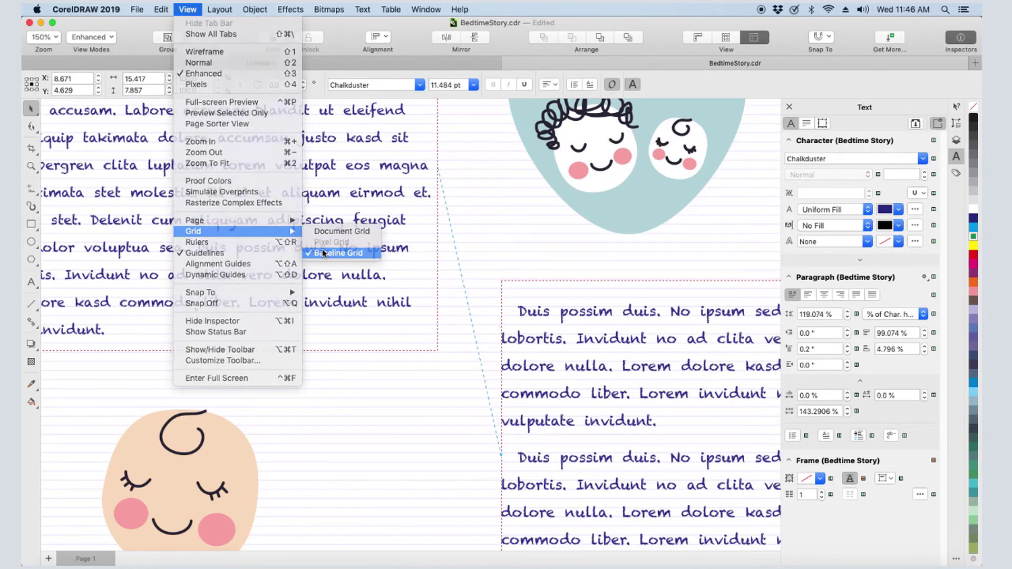
pyautogui.click(337, 248)
pyautogui.press('z')
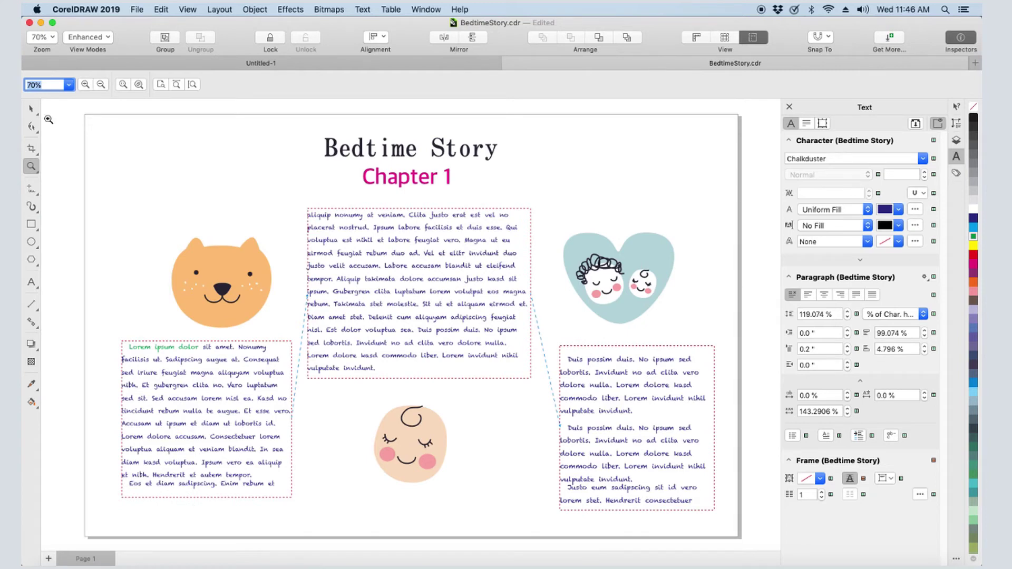
# Duplicate Page 1 with its layers and contents as Page 2
pyautogui.rightClick(95, 563)
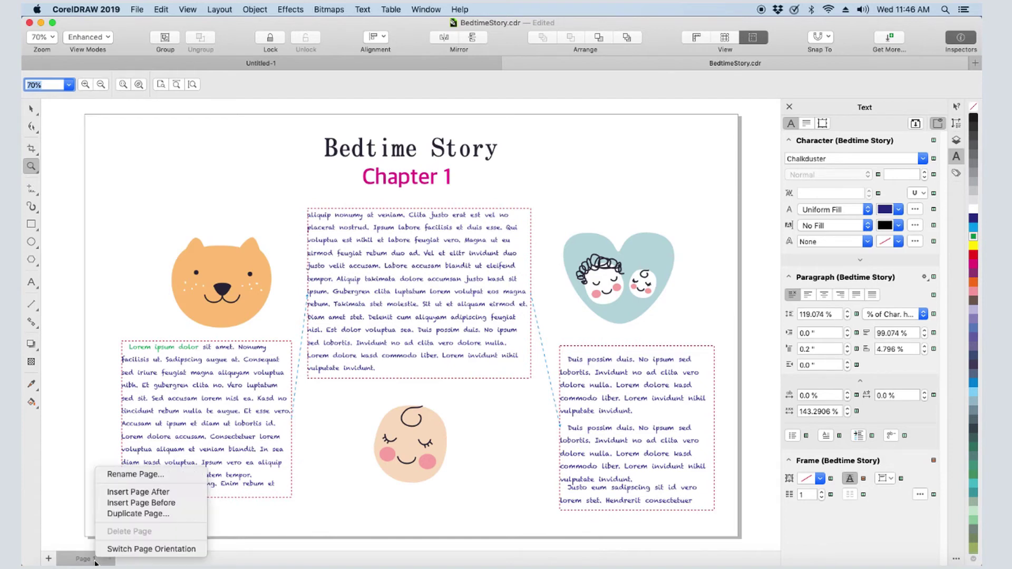
pyautogui.click(132, 514)
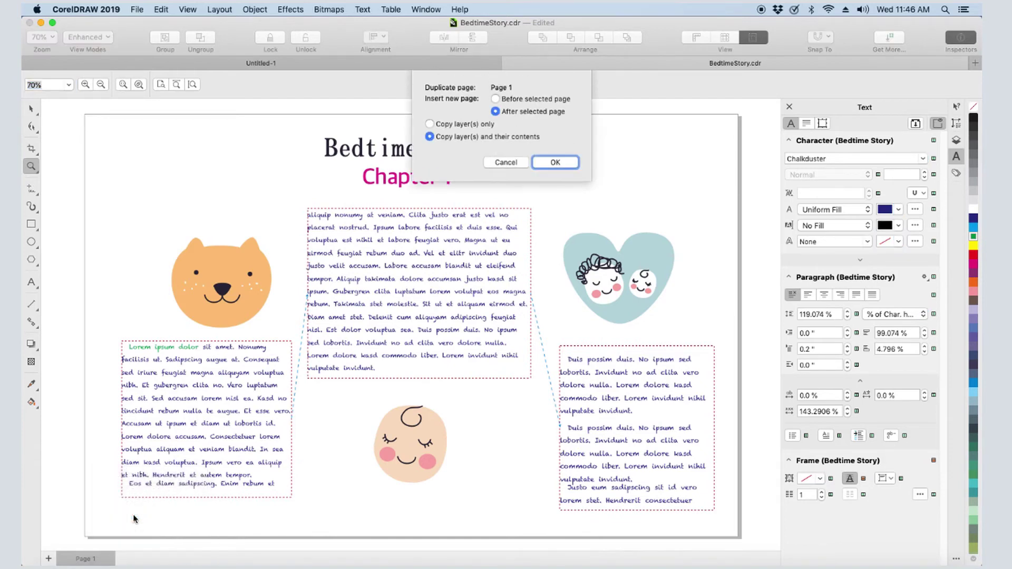
pyautogui.click(565, 163)
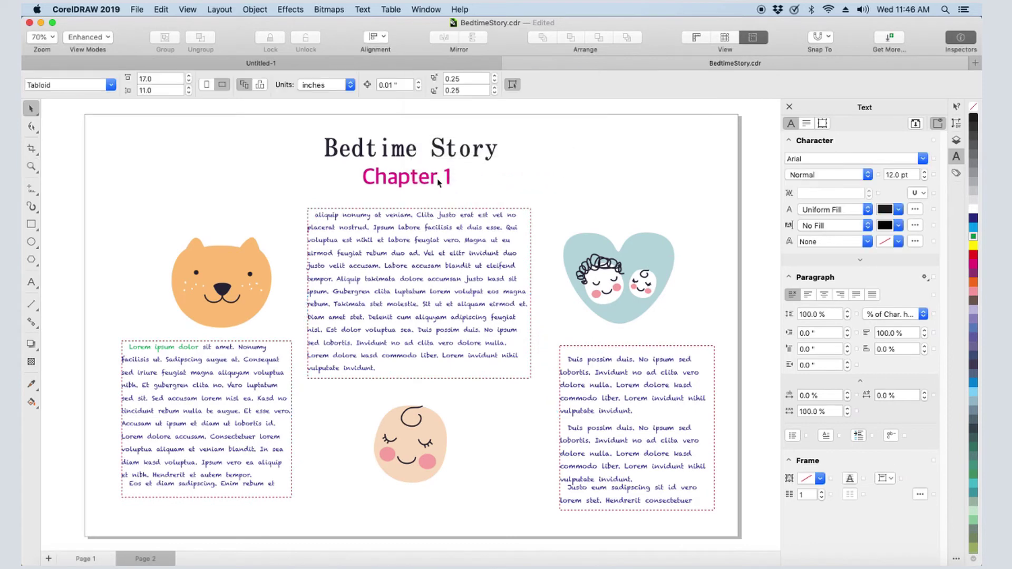
# Change page 2's heading from 'Chapter 1' to 'Chapter 2'
pyautogui.doubleClick(426, 179)
pyautogui.doubleClick(447, 177)
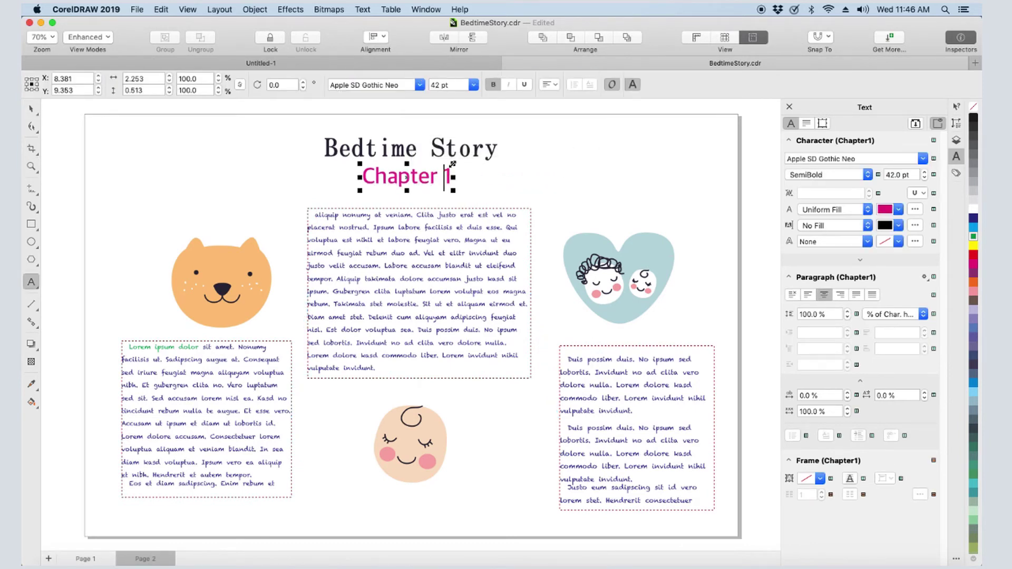
pyautogui.write('2')
pyautogui.click(515, 179)
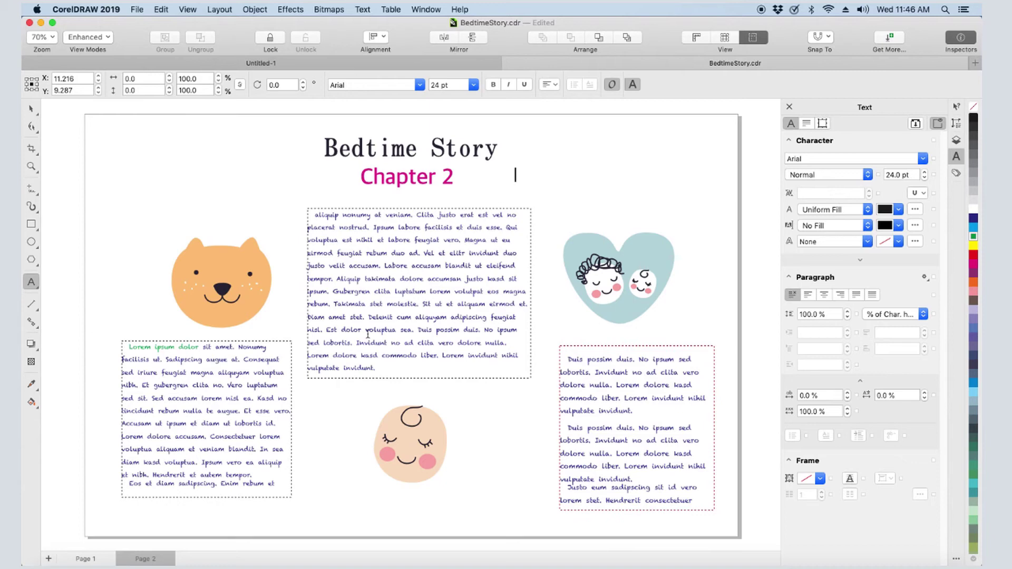
# Flow the overflow from page 1's right frame into page 2's left frame
pyautogui.click(95, 559)
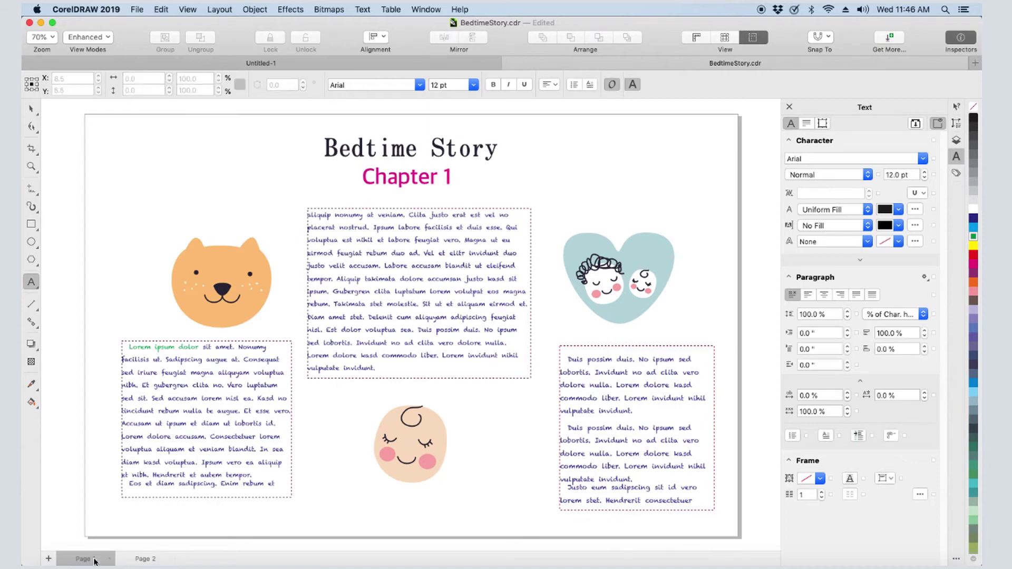
pyautogui.click(31, 108)
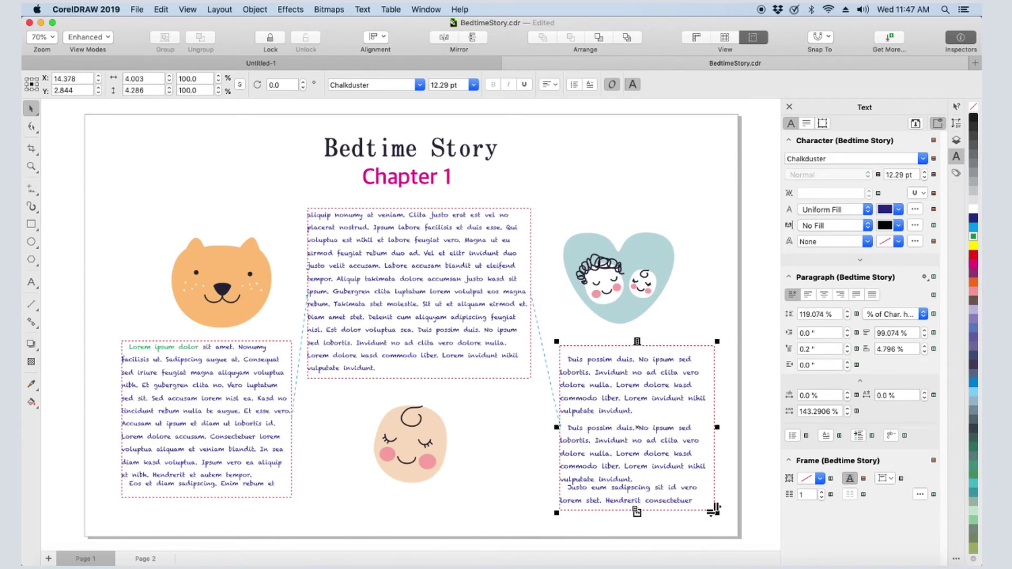
pyautogui.click(139, 560)
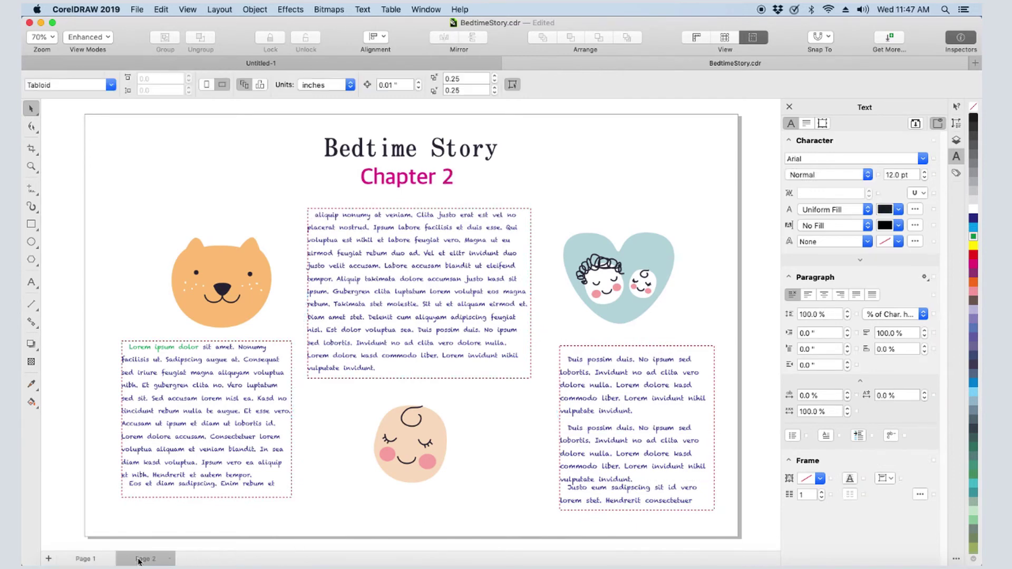
pyautogui.click(181, 421)
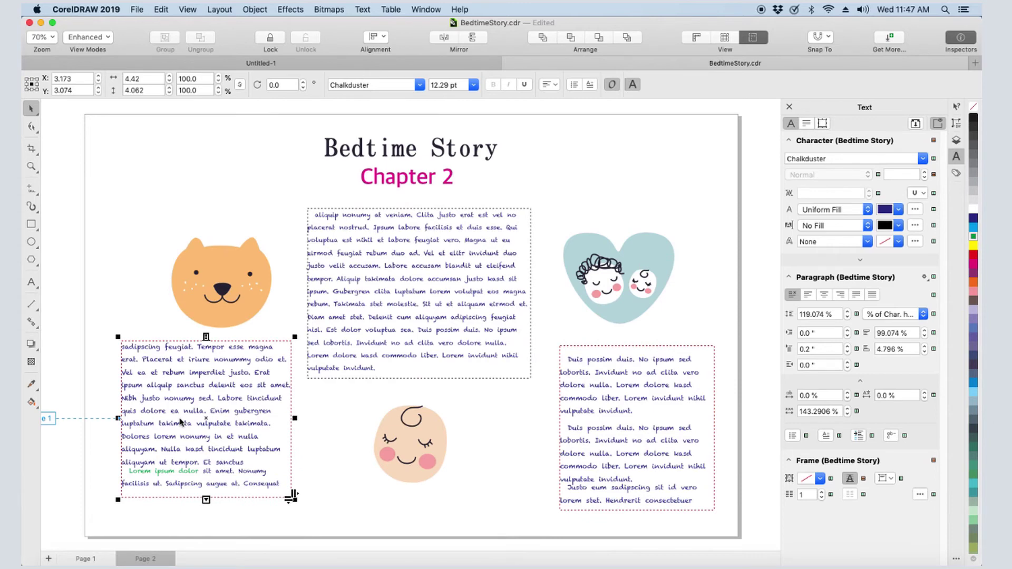
# Link page 2's left frame into the middle frame, and the middle into the right
pyautogui.scroll(-3, 543, 400)
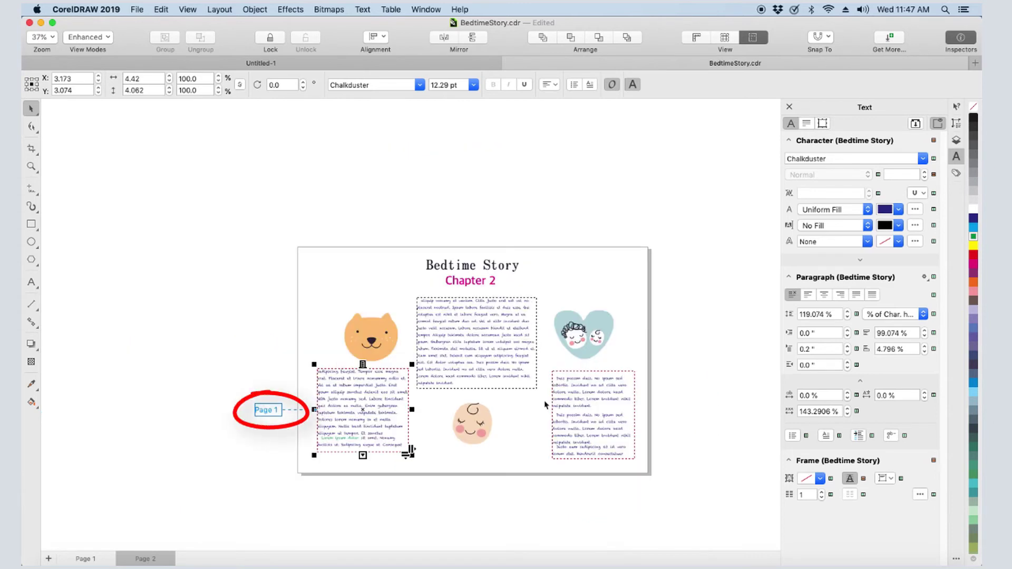
pyautogui.scroll(3, 506, 396)
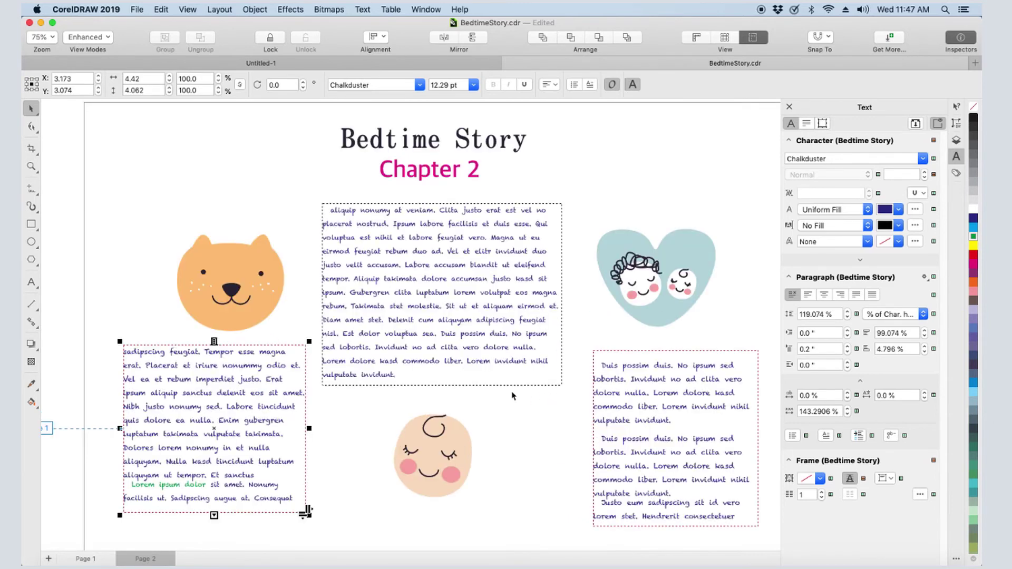
pyautogui.click(214, 516)
pyautogui.click(435, 350)
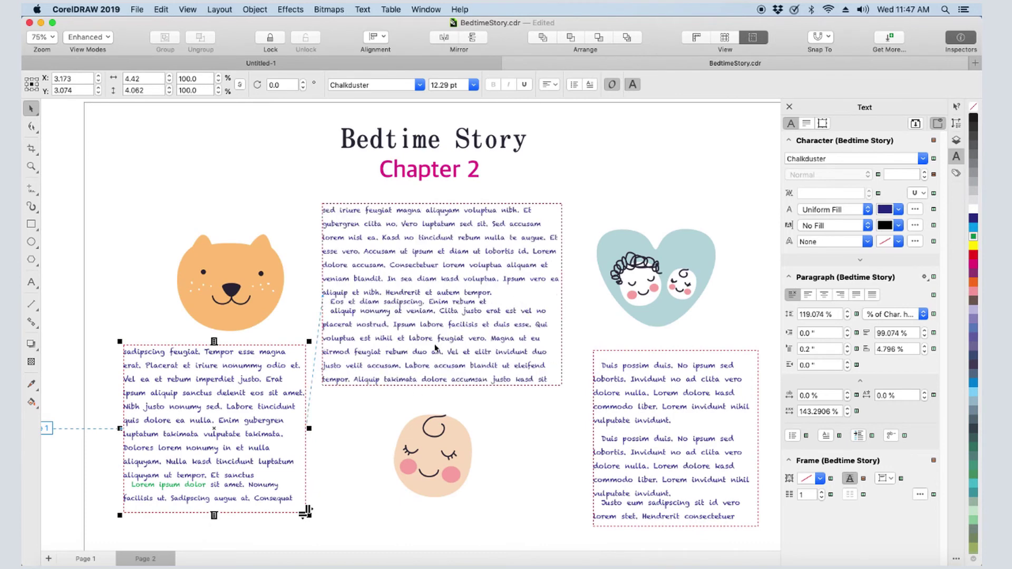
pyautogui.click(440, 372)
pyautogui.click(442, 388)
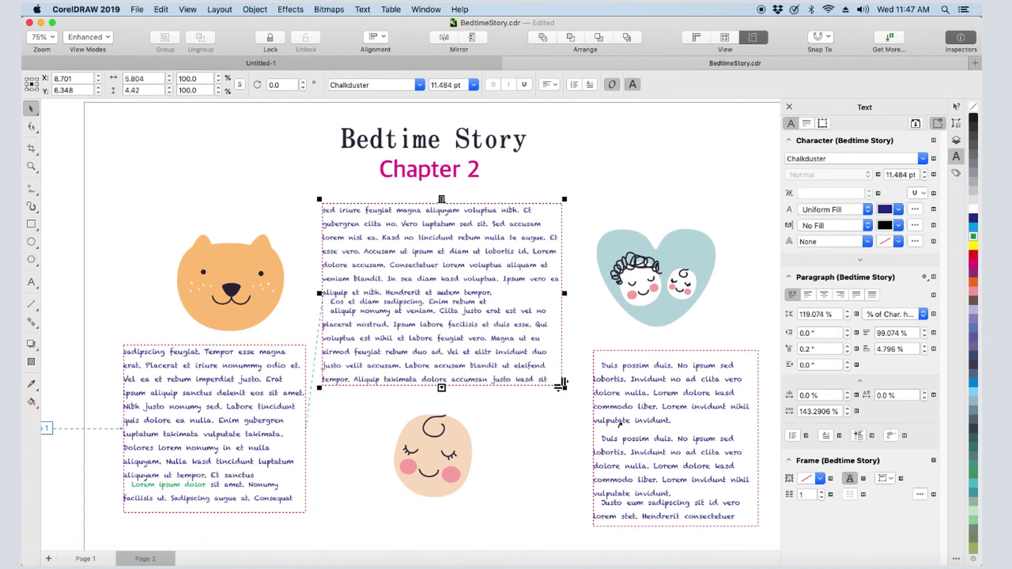
pyautogui.click(633, 427)
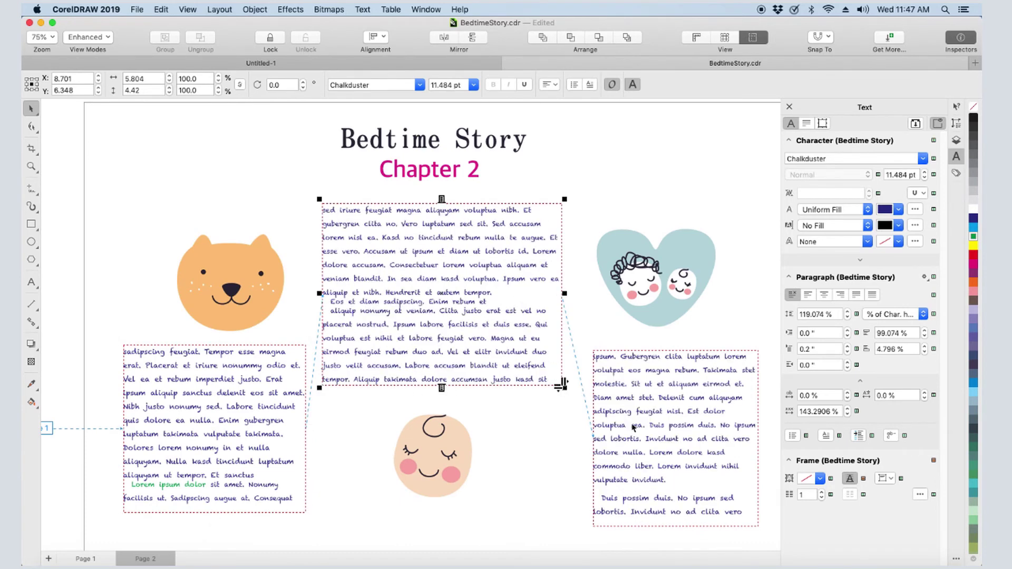
# Check on page 1 that the right frame links on to page 2
pyautogui.click(97, 559)
pyautogui.click(700, 456)
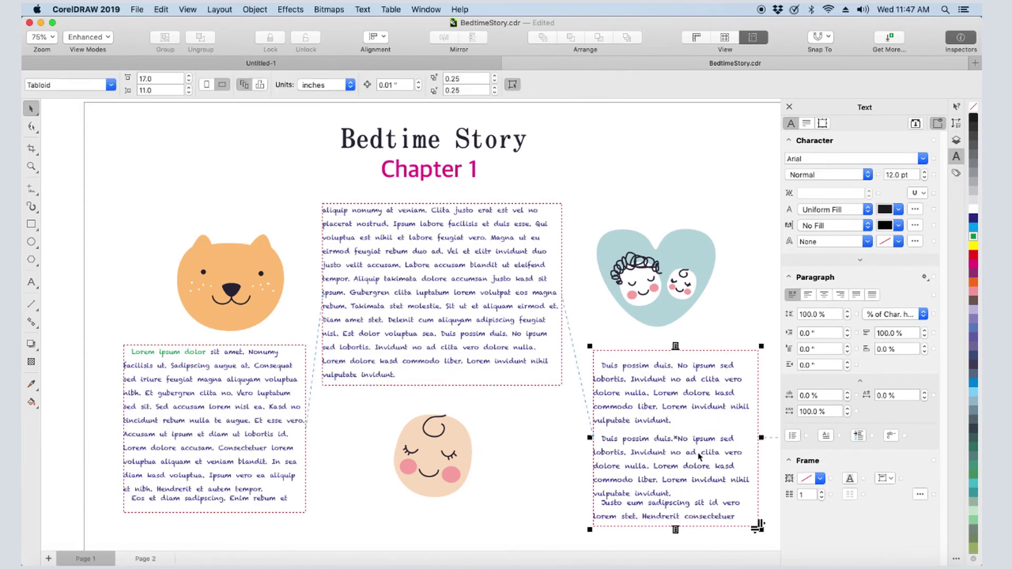
pyautogui.scroll(-3, 563, 433)
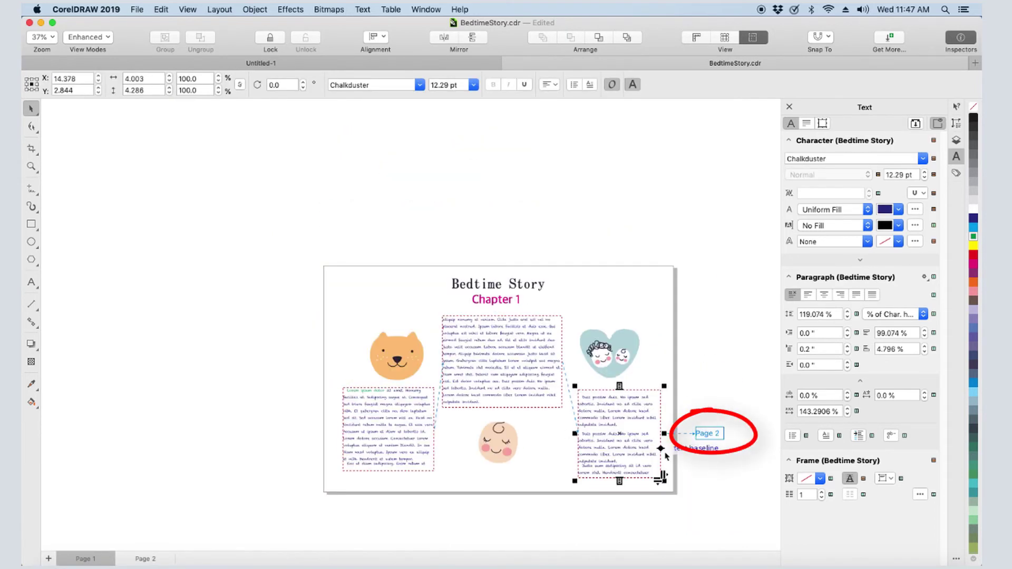
pyautogui.scroll(3, 640, 447)
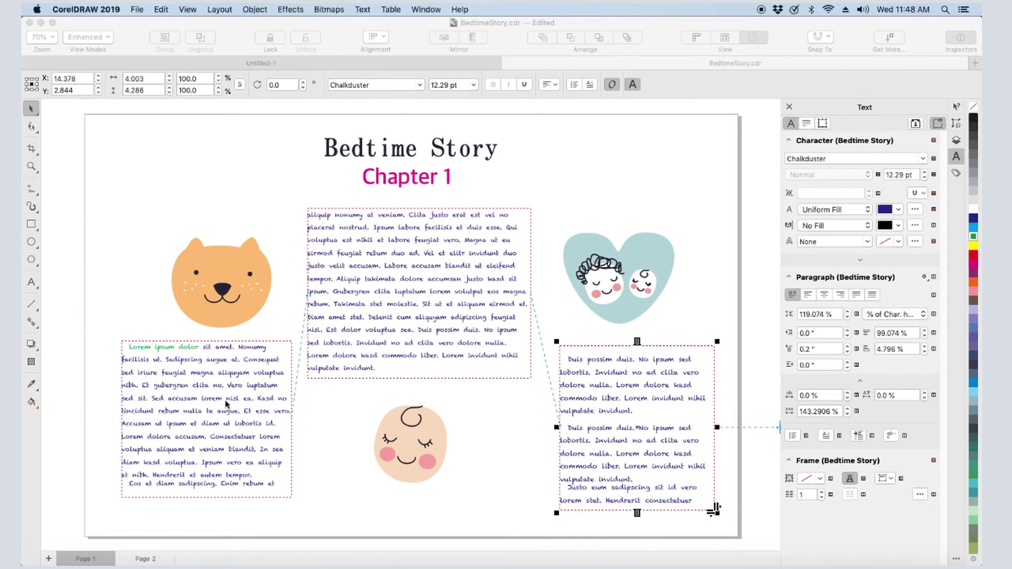
# Delete the story text frames on page 1
pyautogui.press('Delete')
pyautogui.click(374, 315)
pyautogui.click(212, 421)
pyautogui.press('Delete')
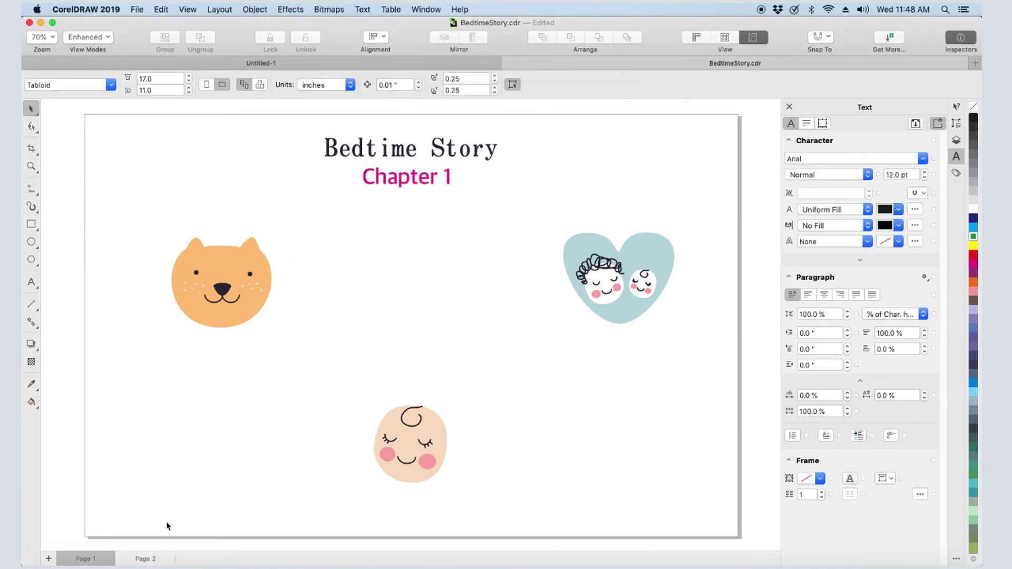
# Delete page 2's left, middle and right story text frames
pyautogui.click(152, 553)
pyautogui.click(187, 446)
pyautogui.press('Delete')
pyautogui.click(416, 316)
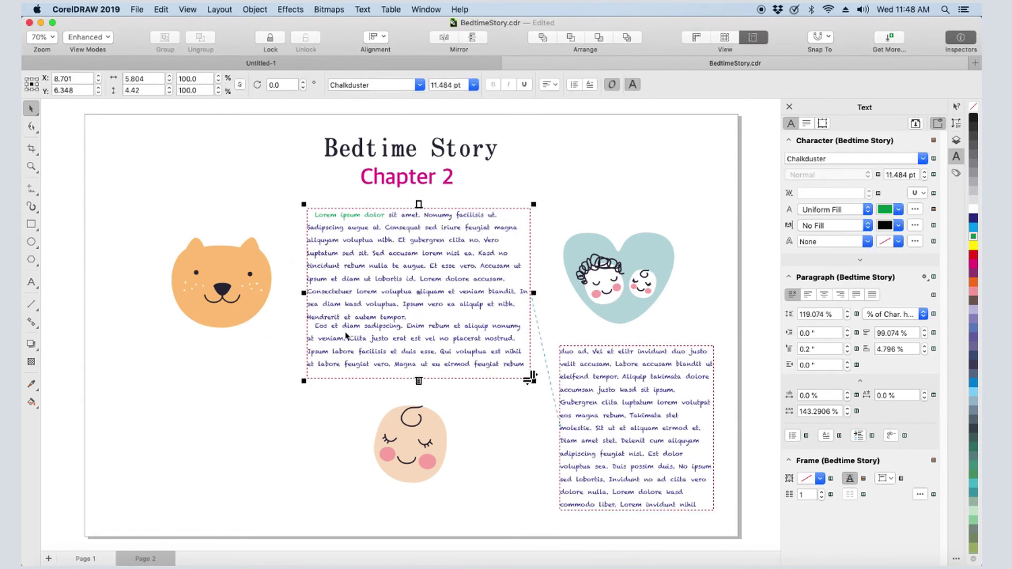
pyautogui.press('Delete')
pyautogui.click(655, 427)
pyautogui.press('Delete')
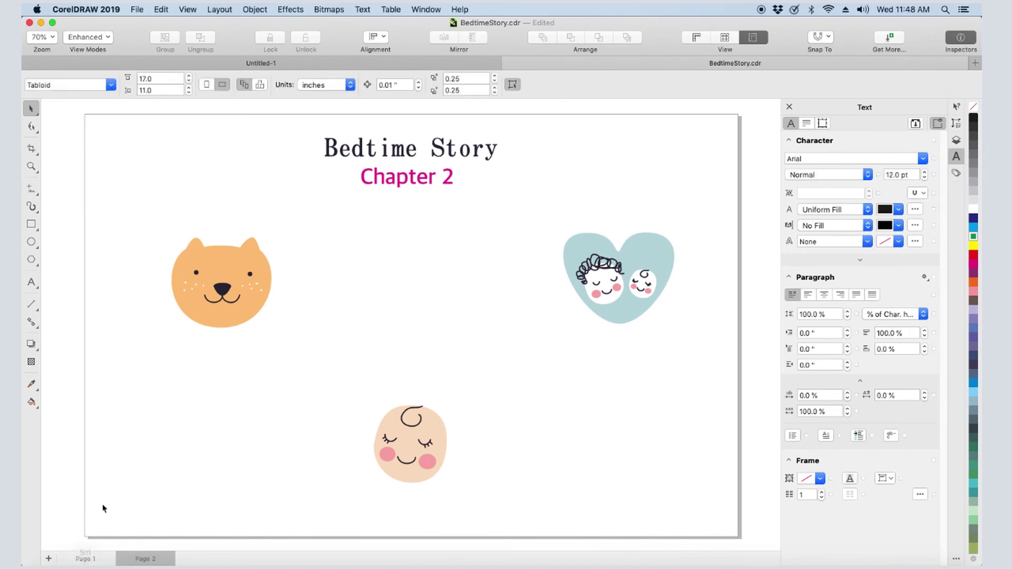
pyautogui.click(96, 557)
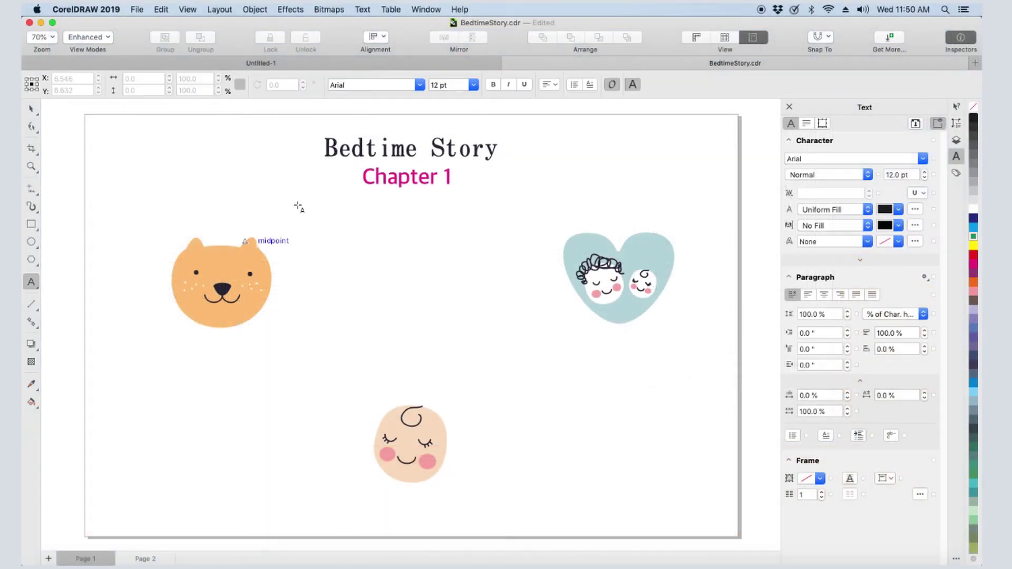
# Draw a text frame between the illustrations, fill it with placeholder text, and apply Bedtime Story
pyautogui.moveTo(298, 205); pyautogui.dragTo(539, 390)
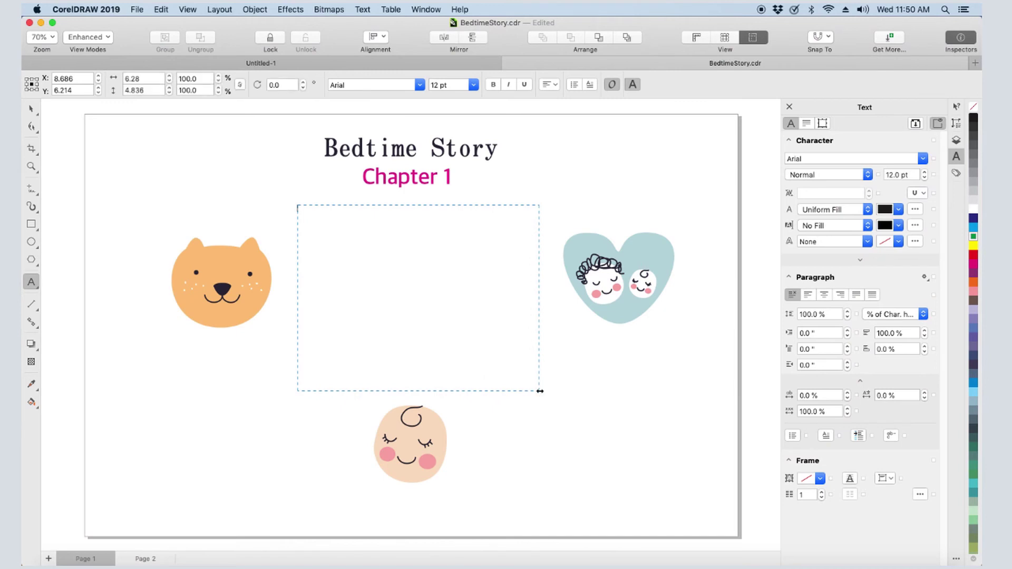
pyautogui.hotkey('ctrl', 'space')
pyautogui.rightClick(378, 296)
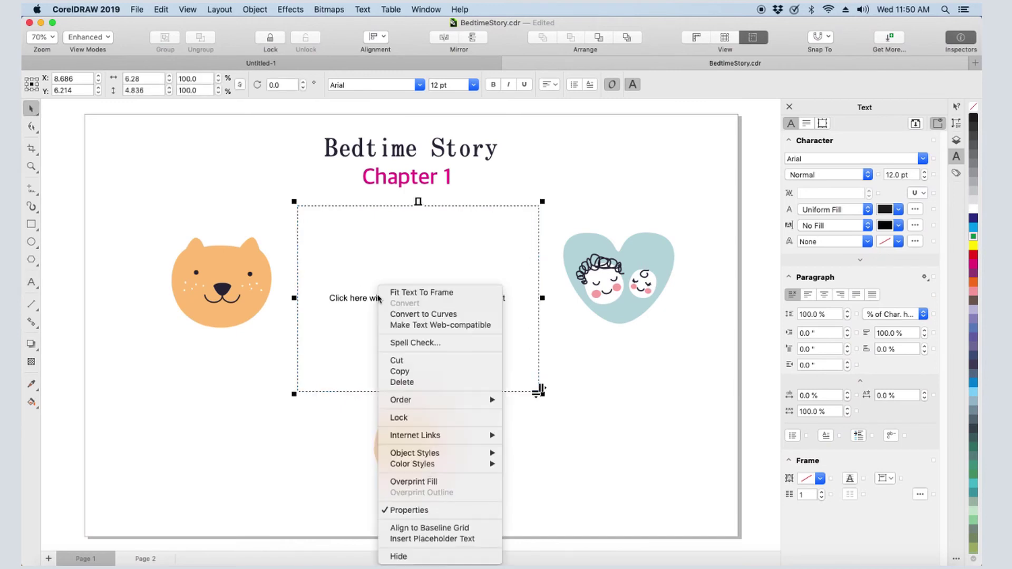
pyautogui.click(463, 539)
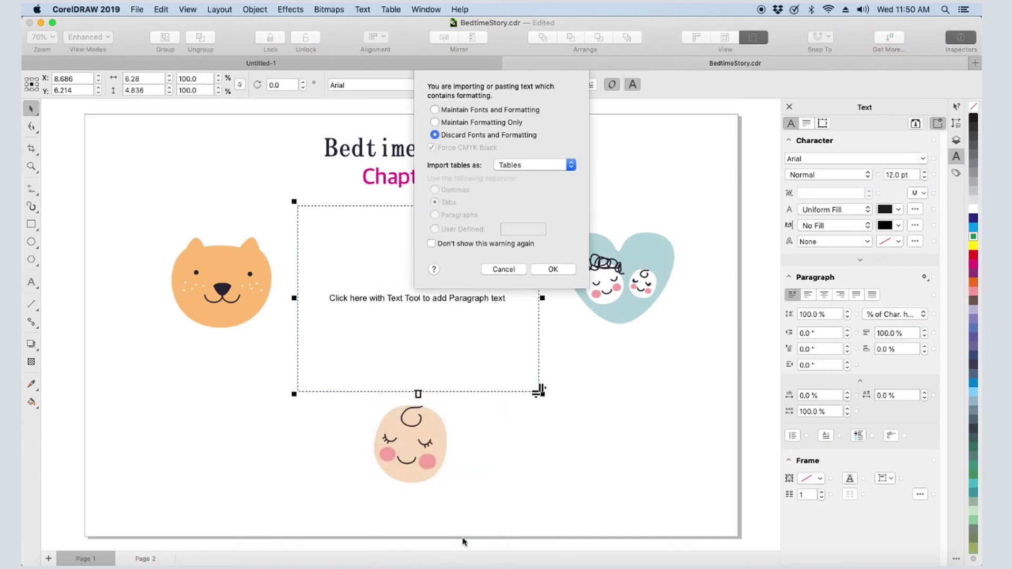
pyautogui.click(540, 271)
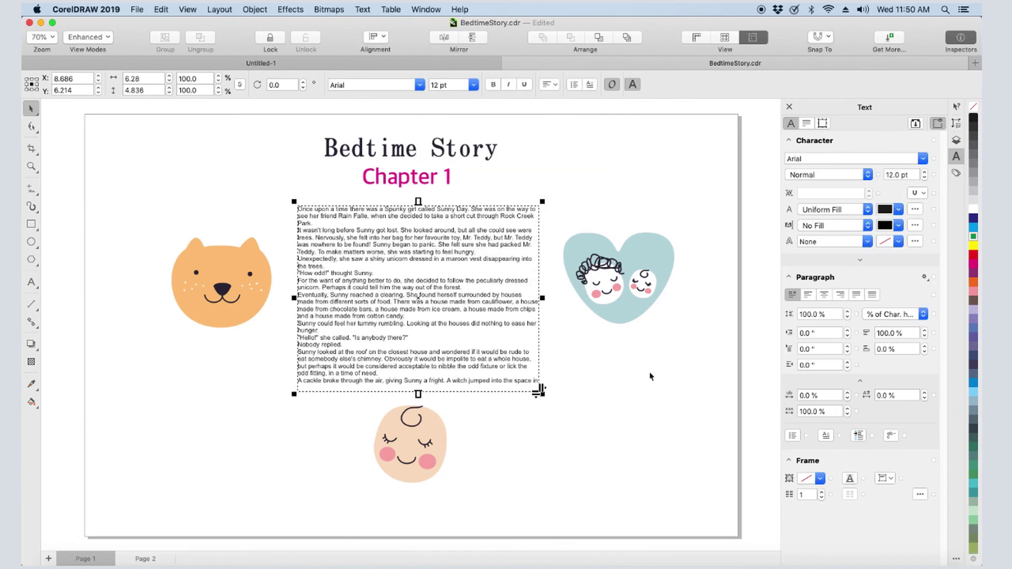
pyautogui.click(956, 173)
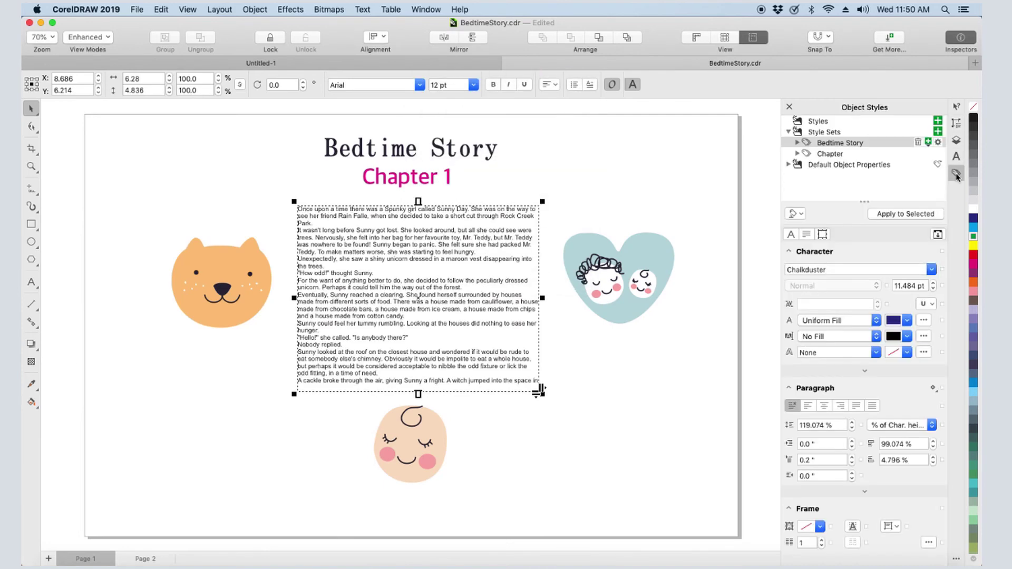
pyautogui.click(895, 215)
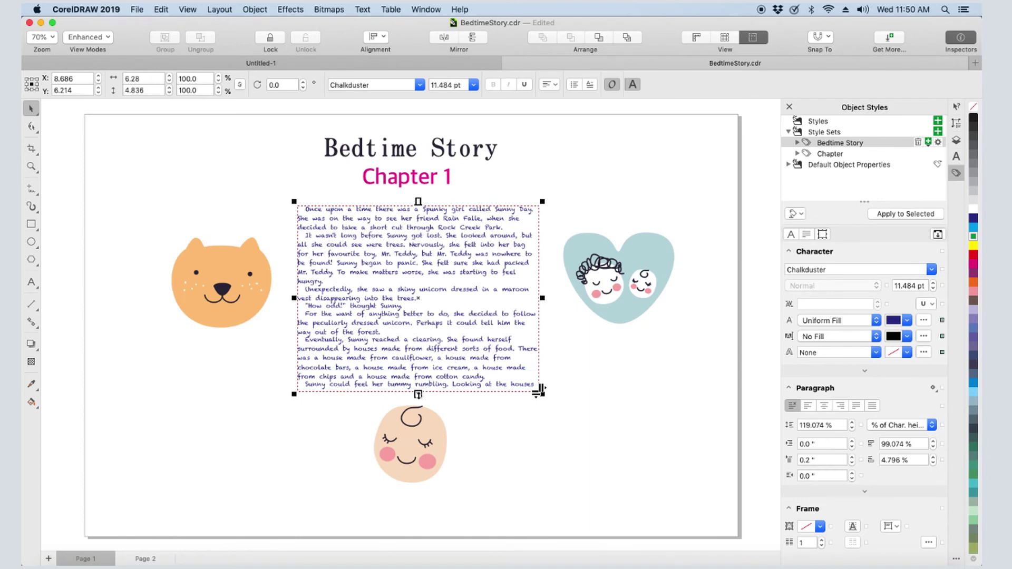
# Flow the rest of page 1's story into page 2's middle text frame
pyautogui.click(133, 561)
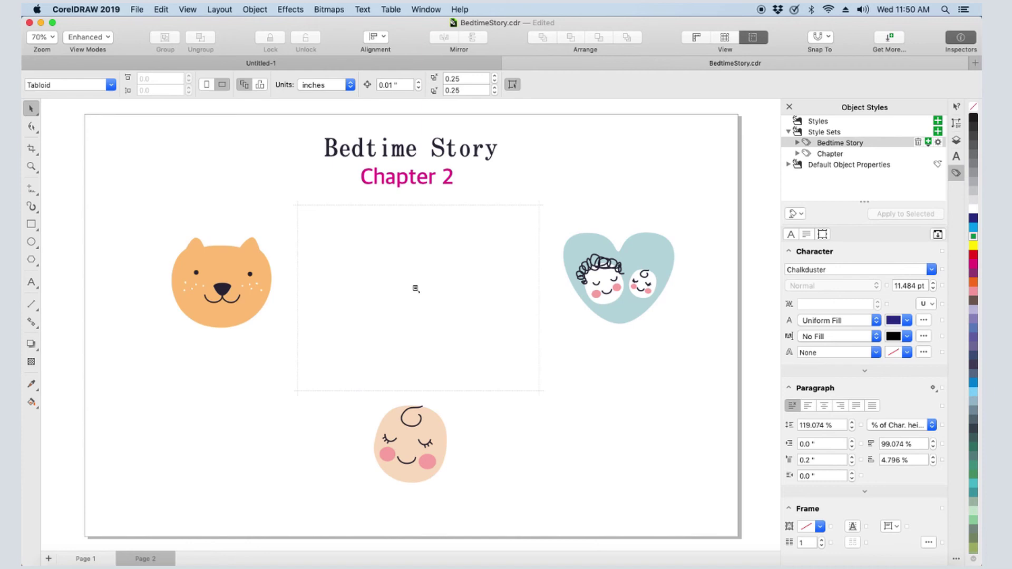
pyautogui.click(415, 289)
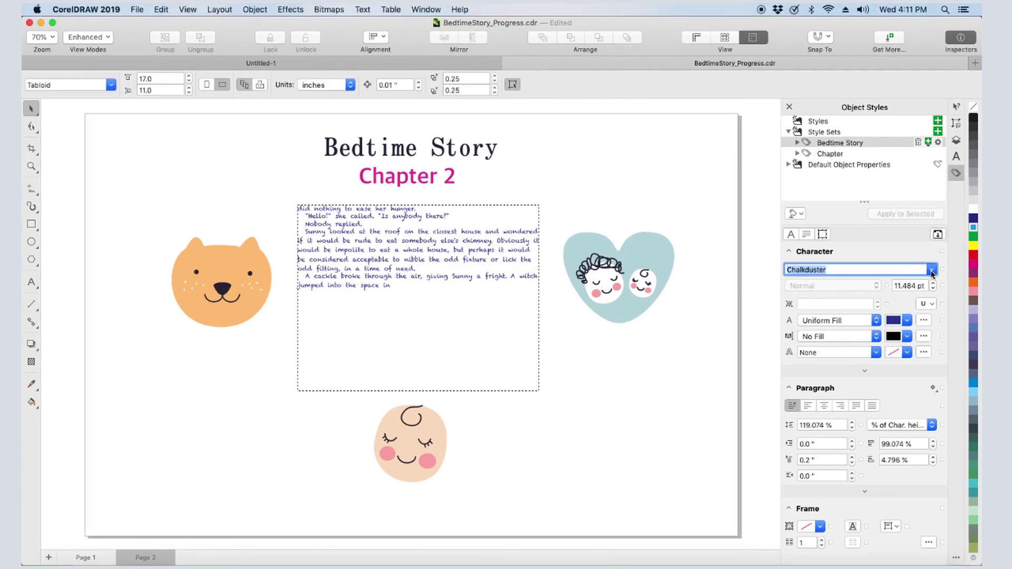
# Set the Bedtime Story style to green Apple SD Gothic Neo Black
pyautogui.click(931, 269)
pyautogui.click(843, 327)
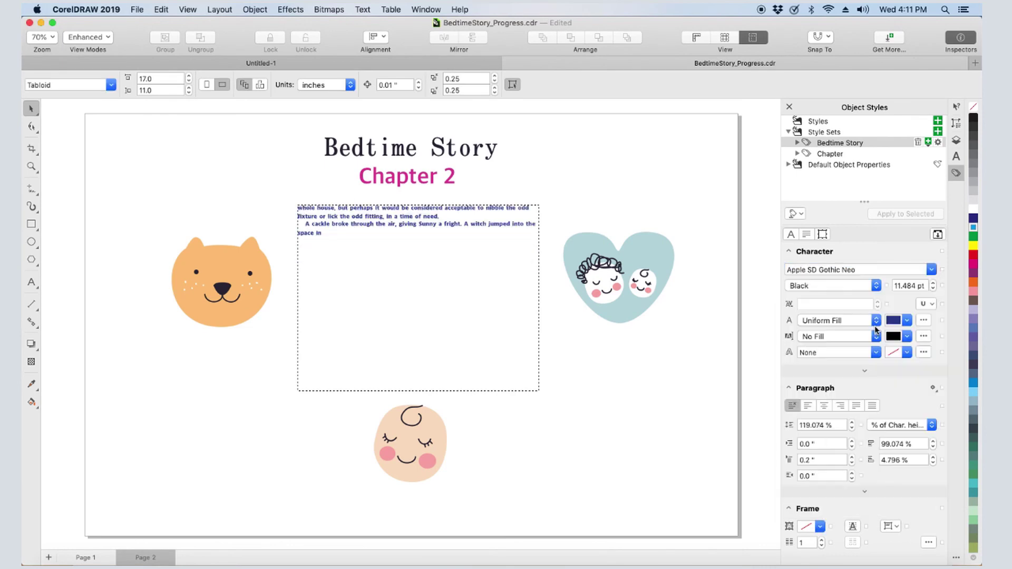
pyautogui.click(906, 320)
pyautogui.click(780, 287)
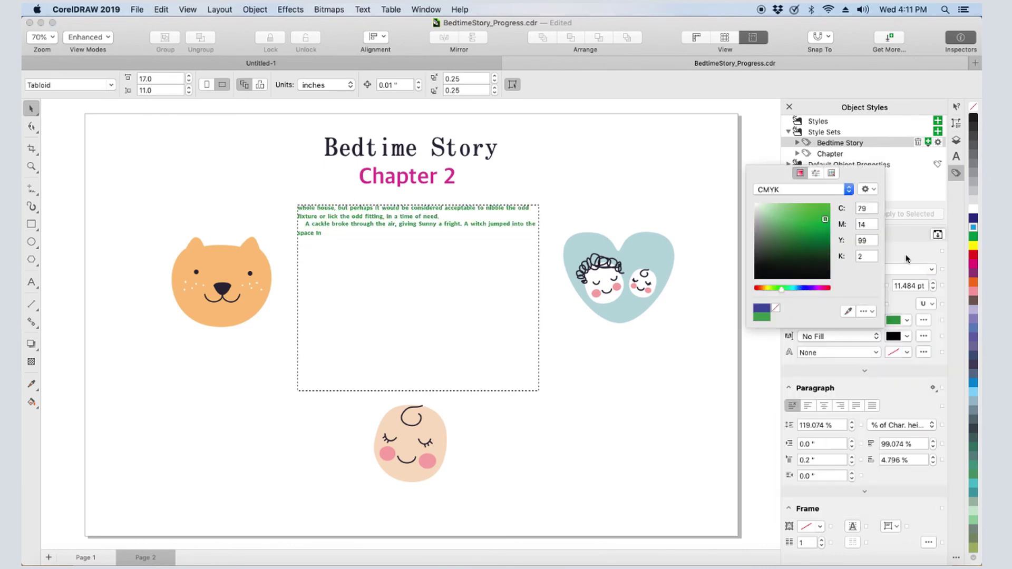
# Change the Chapter style to dark blue Alex Brush
pyautogui.click(830, 153)
pyautogui.click(931, 269)
pyautogui.click(820, 354)
pyautogui.click(906, 319)
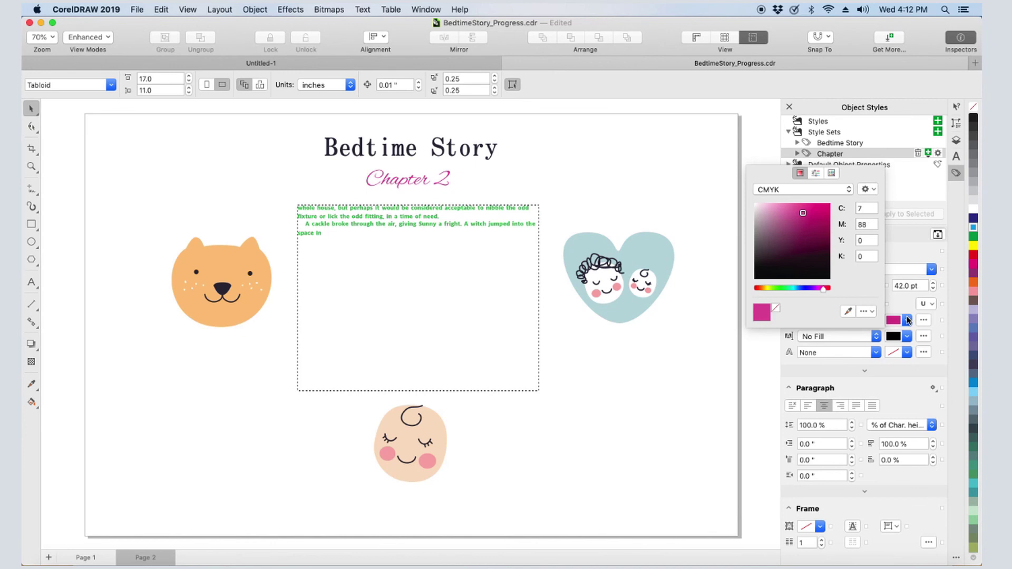
pyautogui.click(801, 287)
pyautogui.click(823, 220)
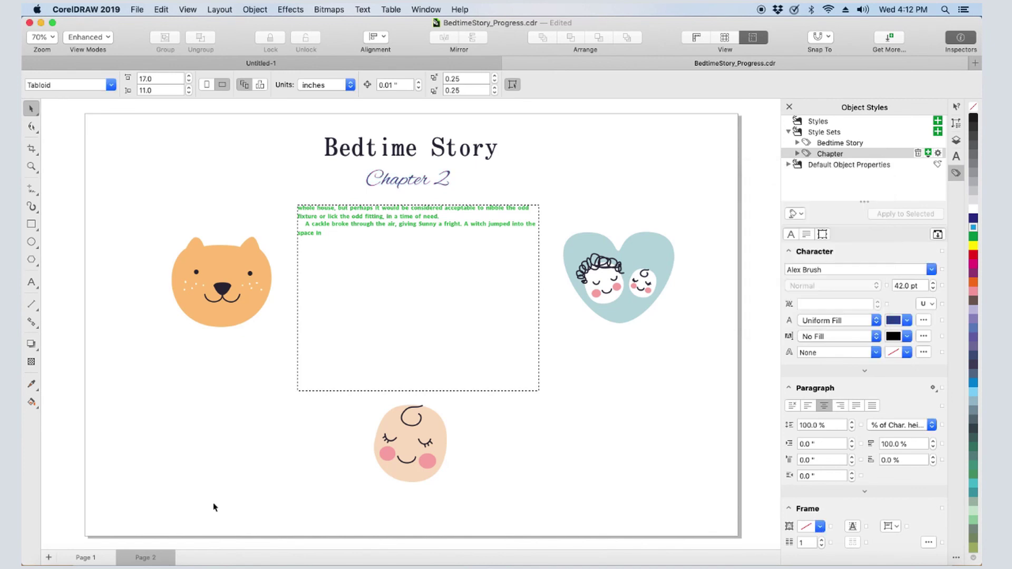
pyautogui.click(95, 558)
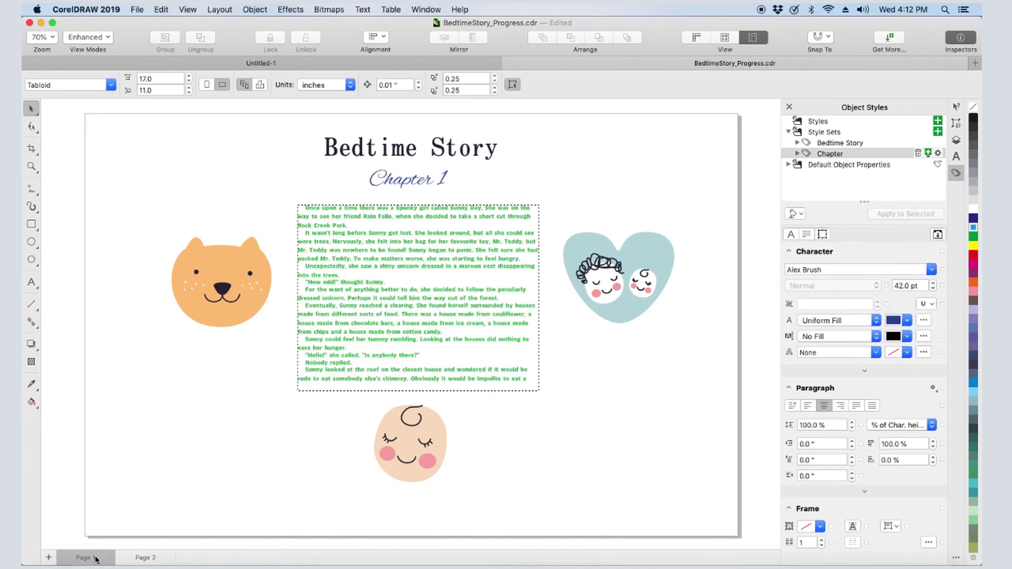